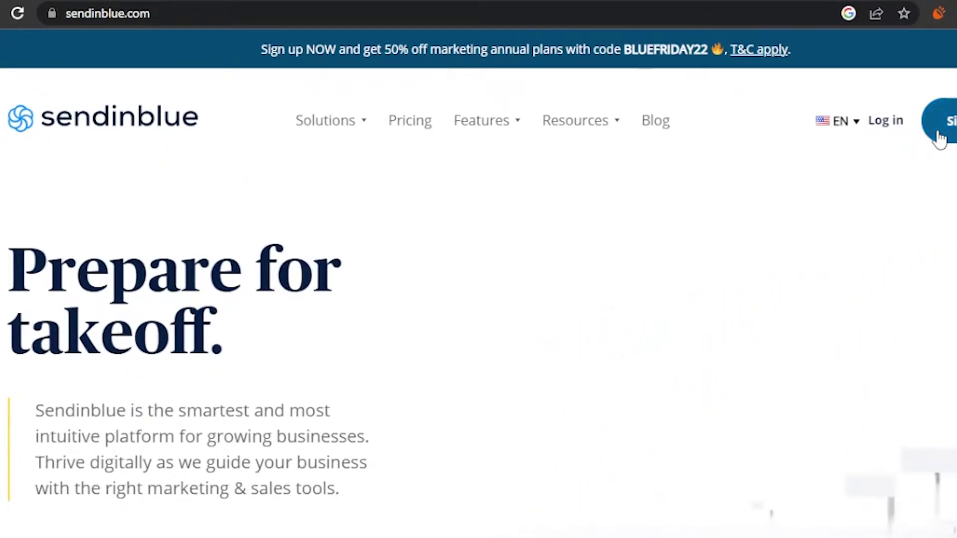
- Browse the Sendinblue homepage, then open the free account registration page
scroll(479, 299, "down", 2)
scroll(478, 299, "up", 1)
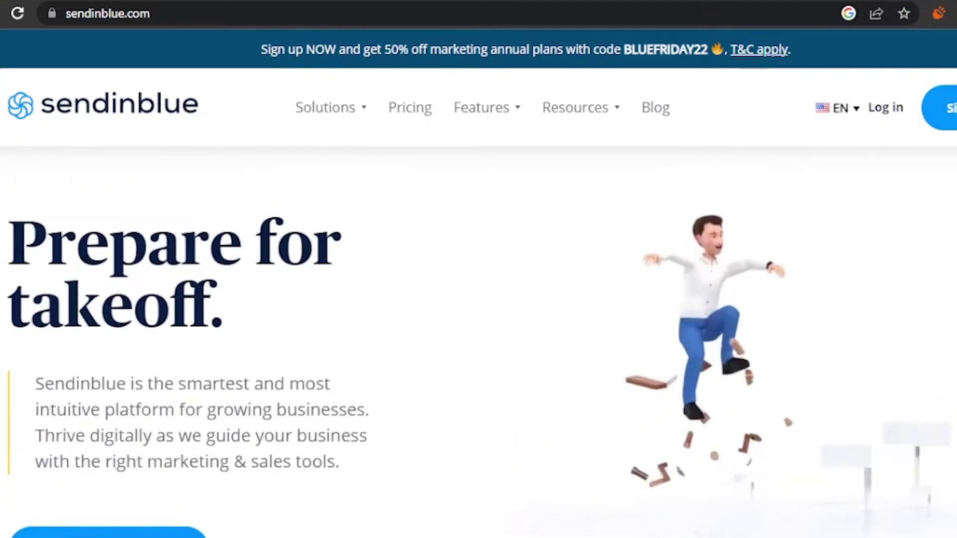
scroll(478, 349, "down", 1)
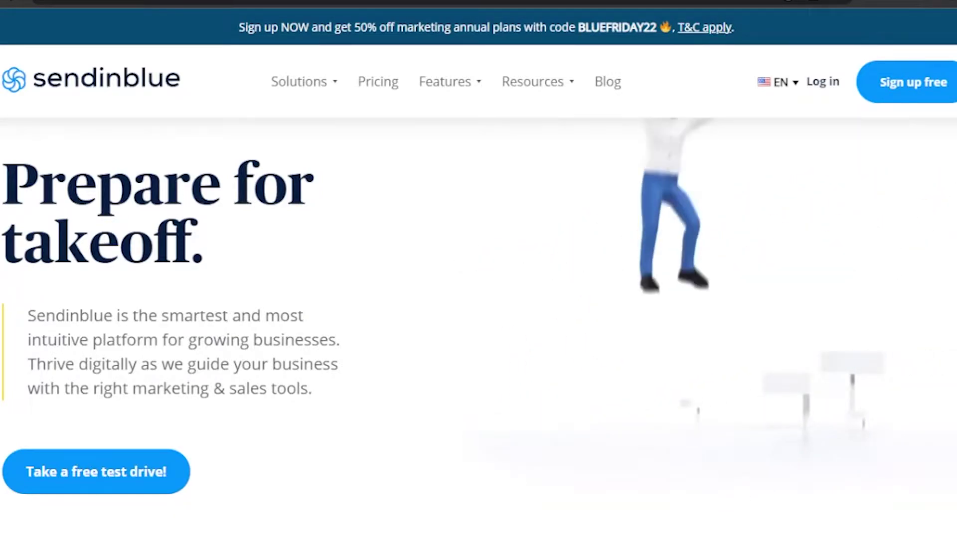
scroll(479, 299, "down", 1)
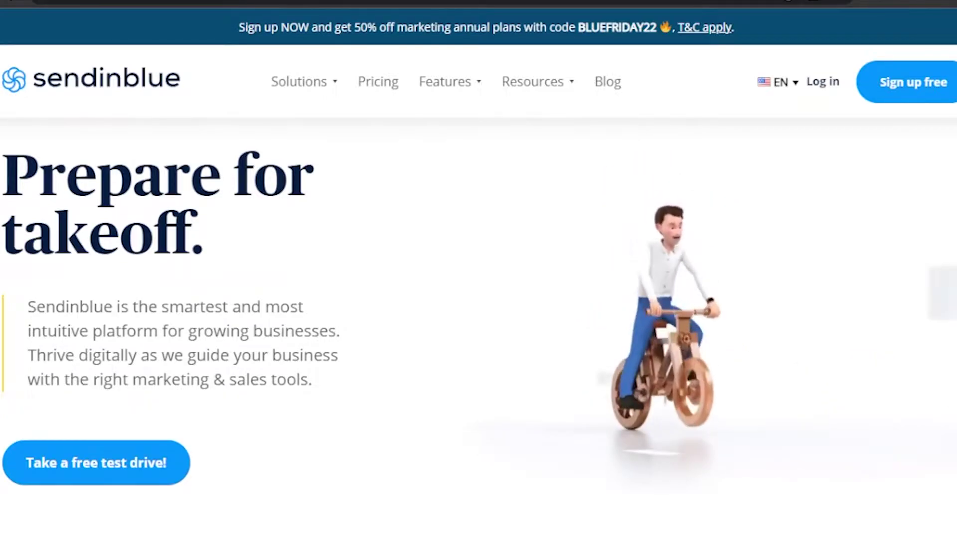
scroll(479, 299, "up", 1)
scroll(478, 299, "down", 1)
scroll(478, 299, "down", 1)
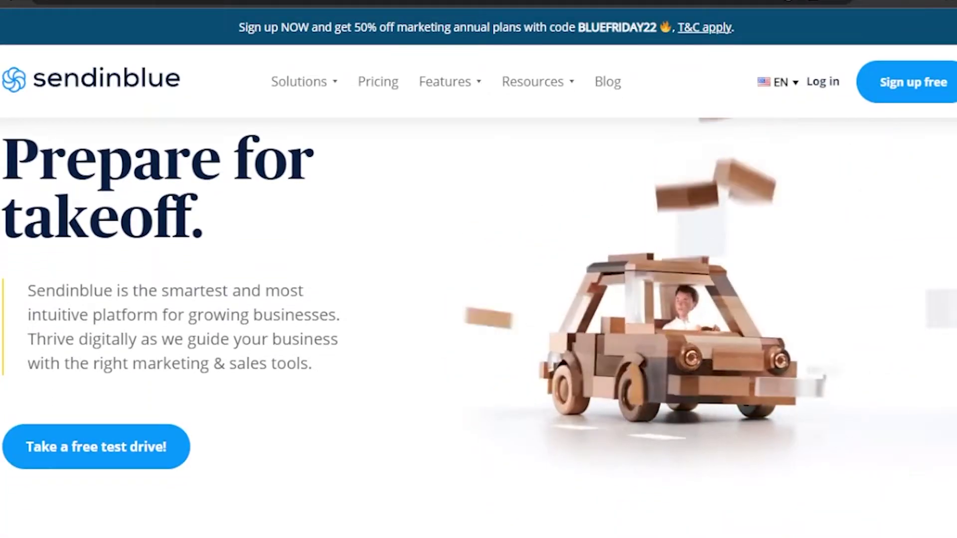
scroll(478, 299, "down", 1)
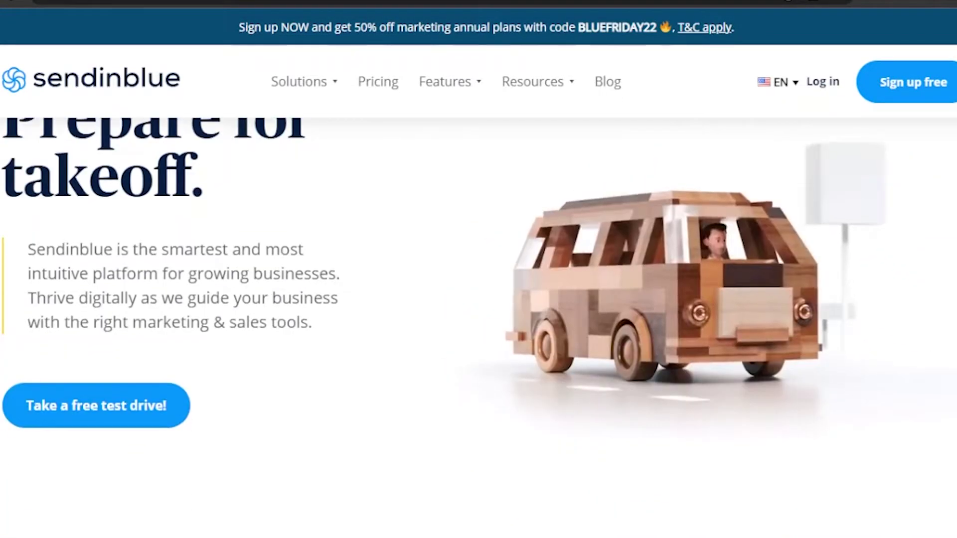
scroll(478, 299, "up", 2)
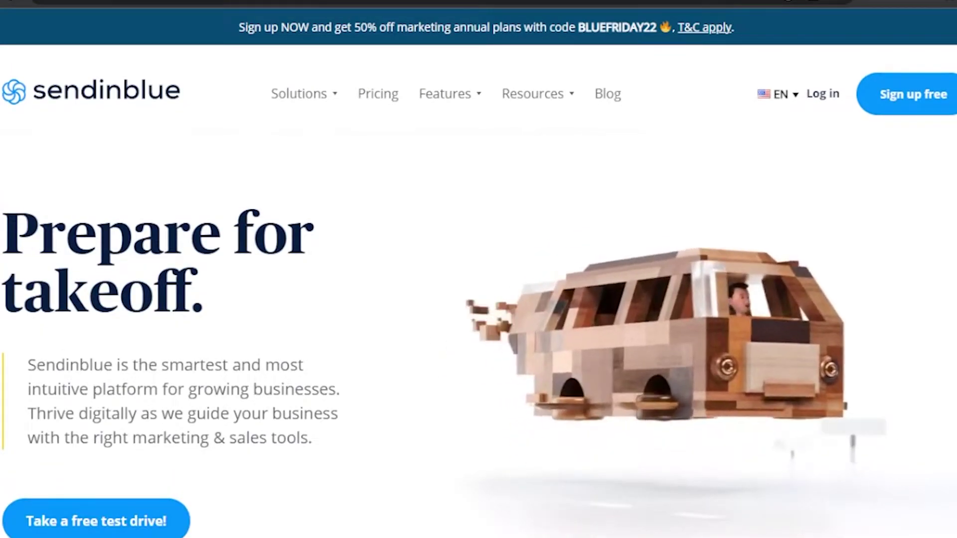
scroll(479, 299, "down", 3)
scroll(478, 299, "up", 3)
scroll(478, 299, "up", 1)
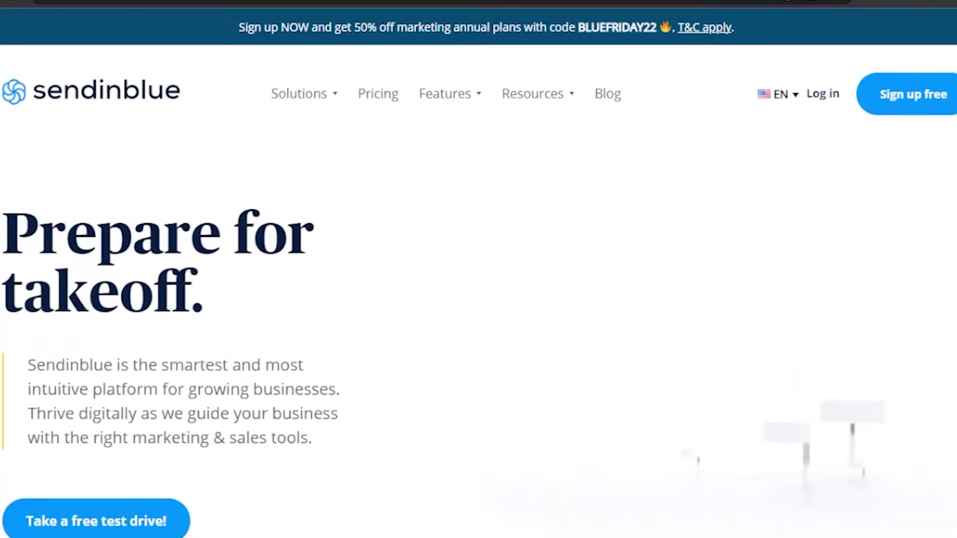
scroll(479, 299, "down", 4)
scroll(478, 299, "up", 4)
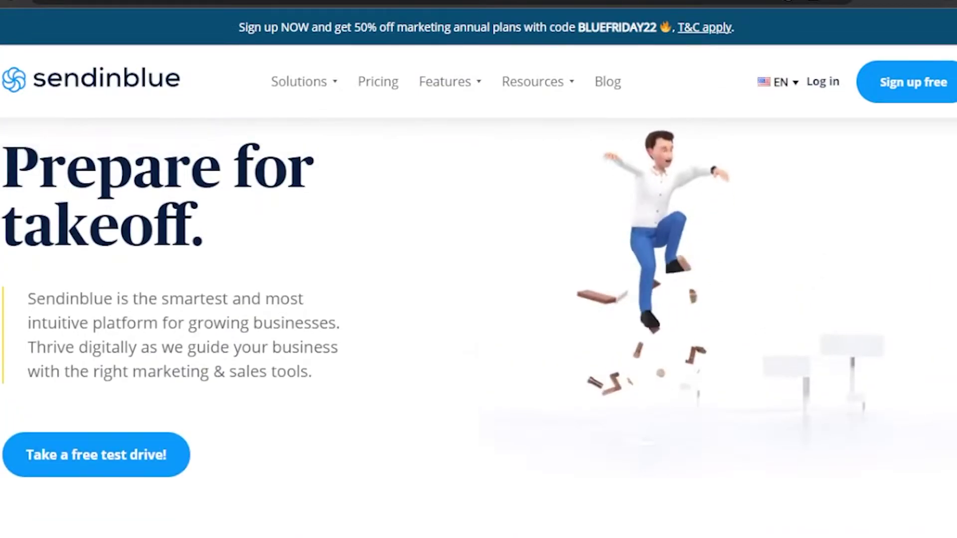
scroll(478, 299, "down", 1)
scroll(479, 299, "down", 8)
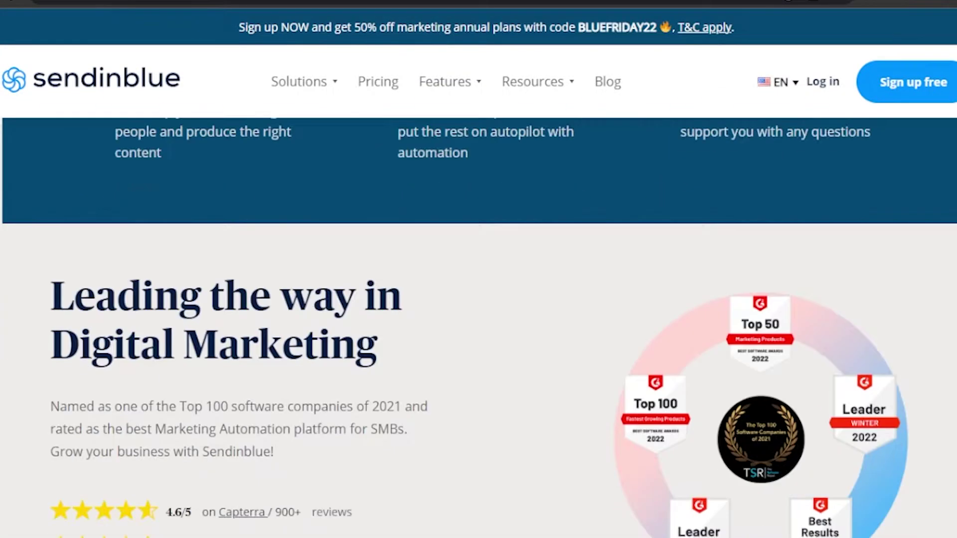
scroll(478, 299, "down", 5)
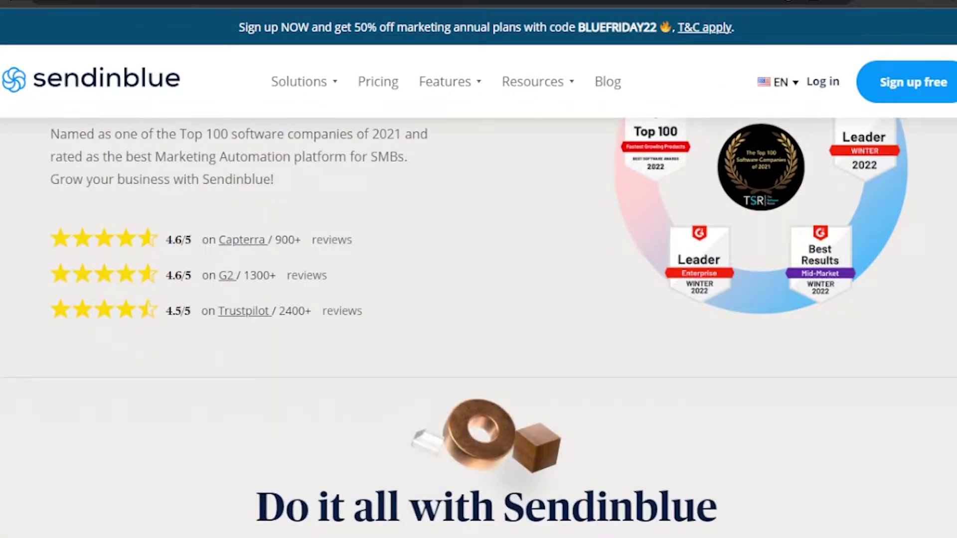
scroll(478, 299, "up", 4)
scroll(478, 299, "down", 8)
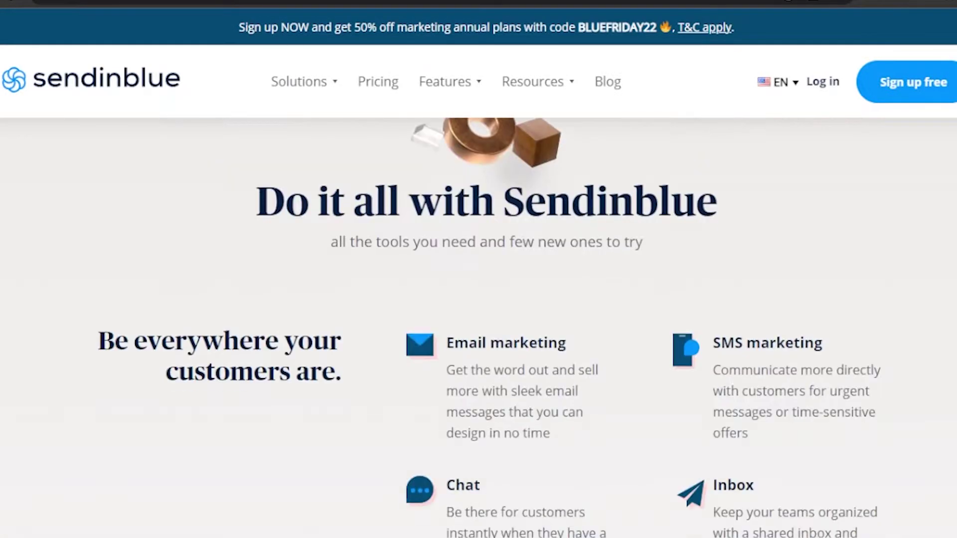
scroll(478, 299, "down", 4)
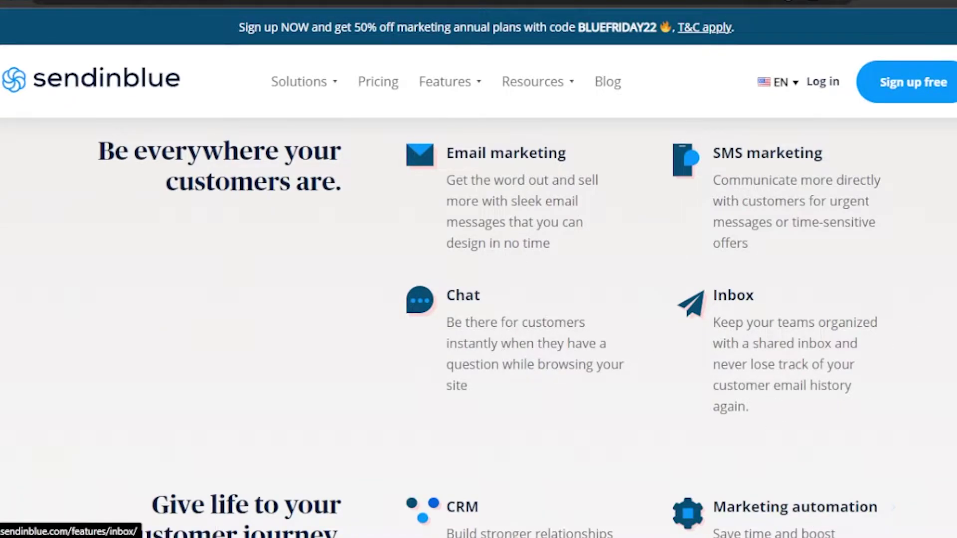
scroll(798, 324, "down", 6)
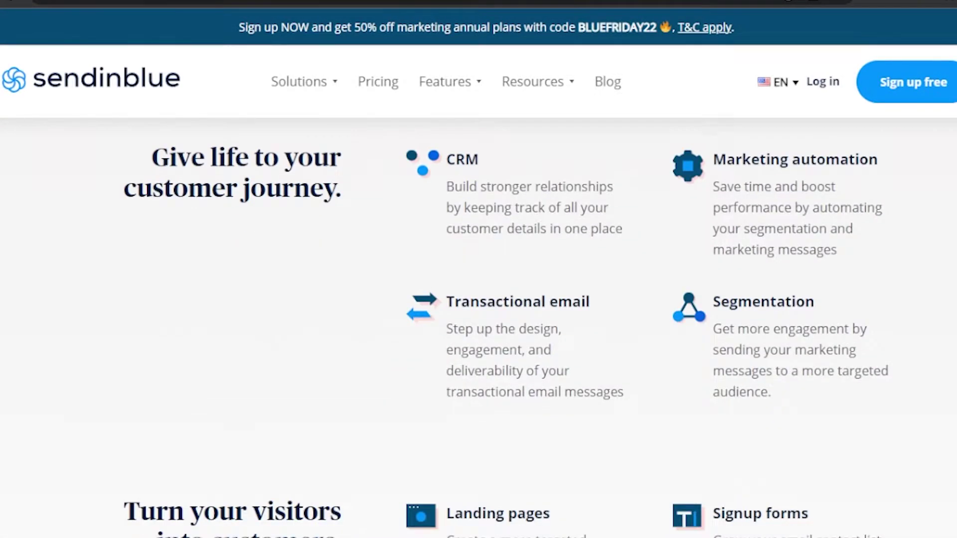
scroll(478, 329, "down", 5)
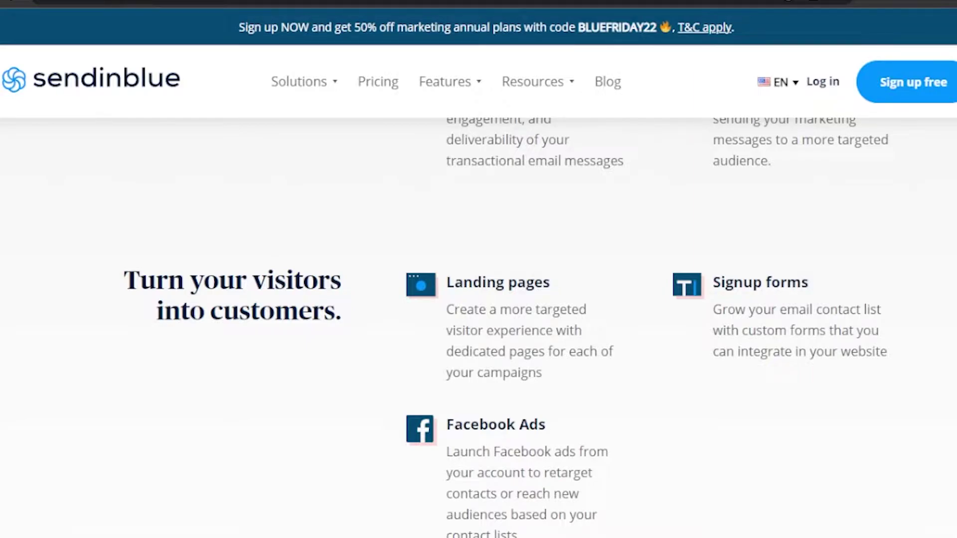
scroll(478, 329, "down", 5)
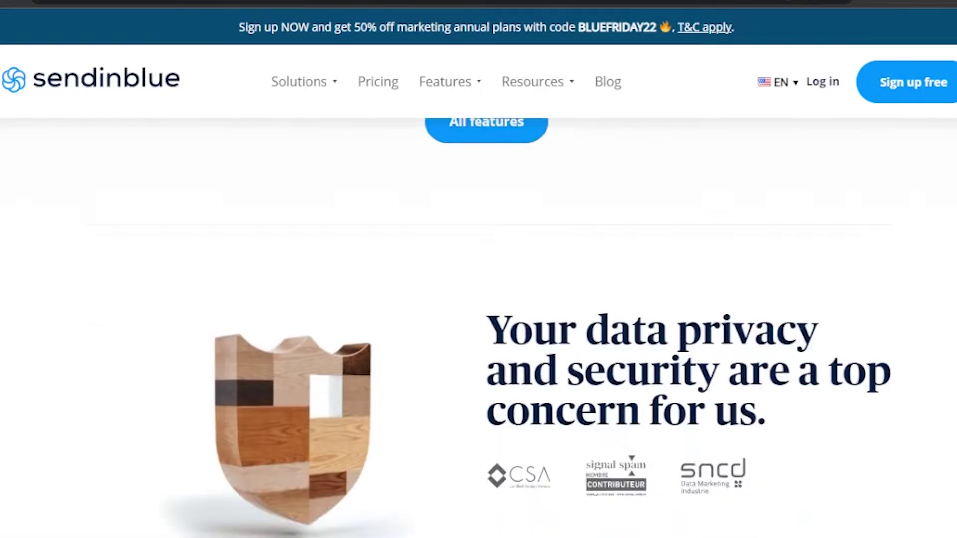
scroll(478, 329, "down", 15)
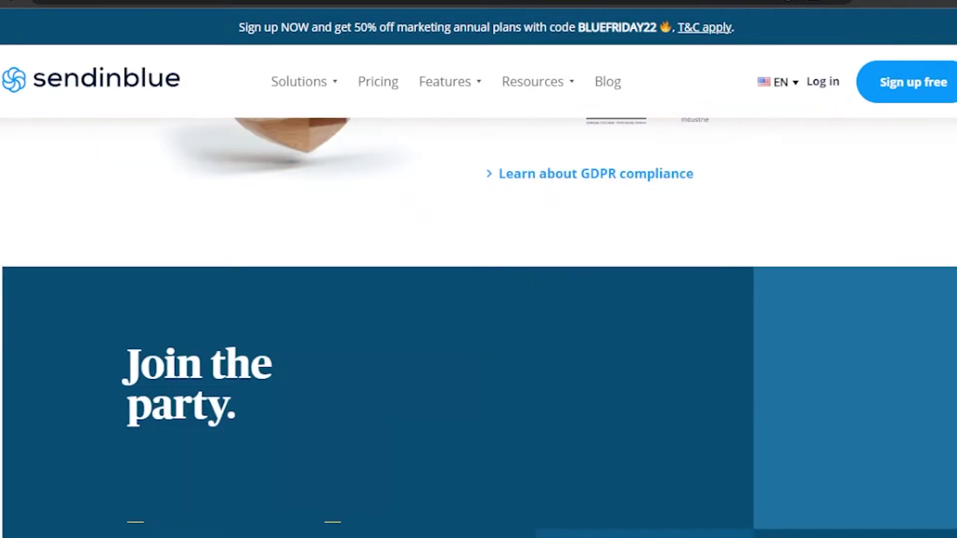
scroll(479, 329, "down", 15)
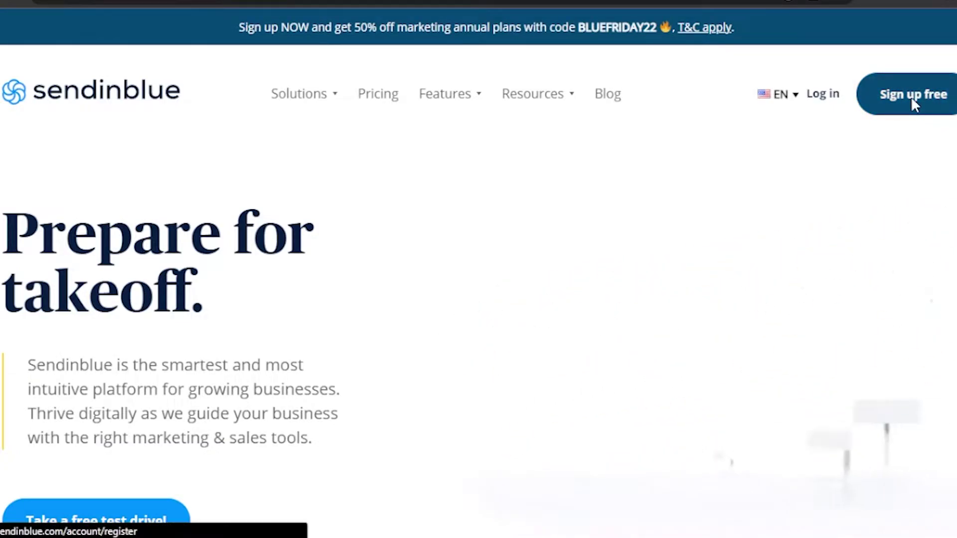
left_click(911, 102)
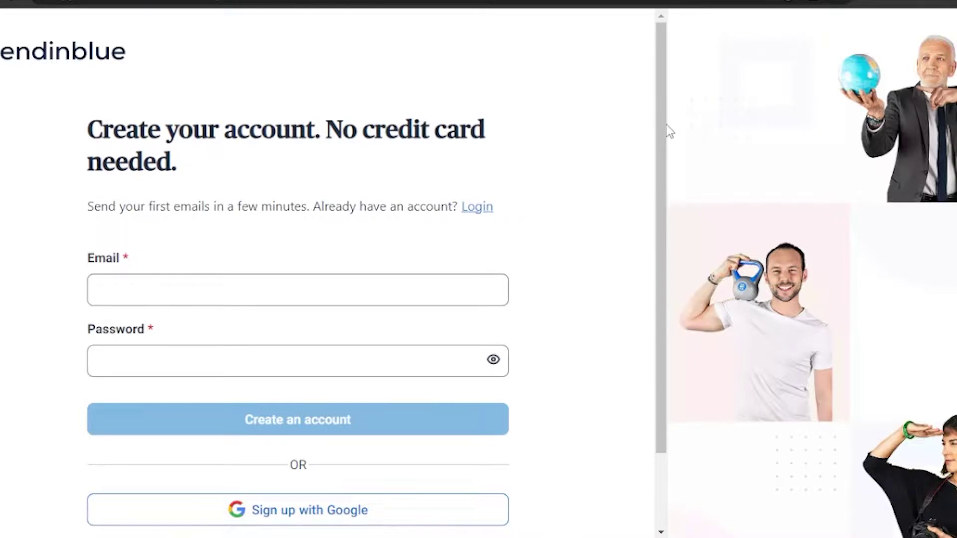
- Register the new account through Sign up with Google
scroll(666, 124, "down", 1)
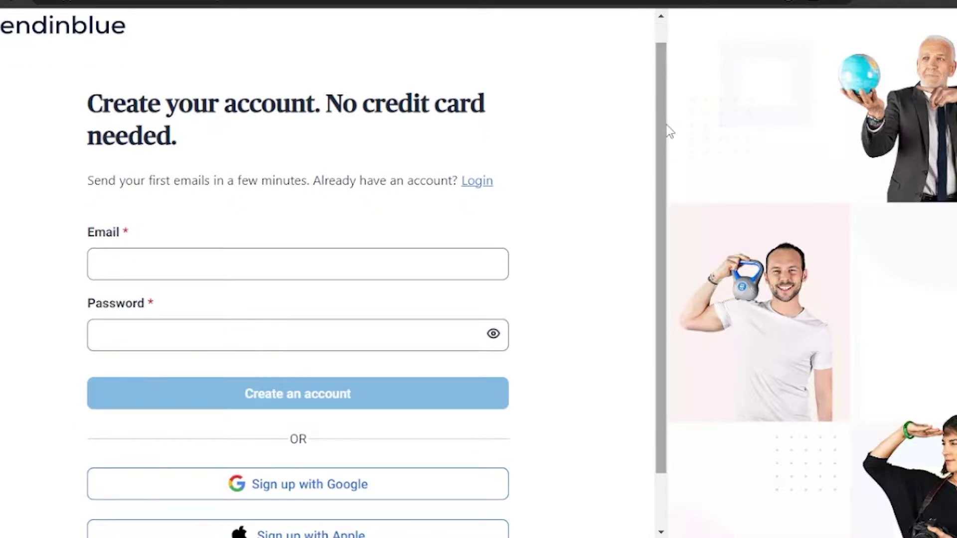
scroll(373, 279, "up", 1)
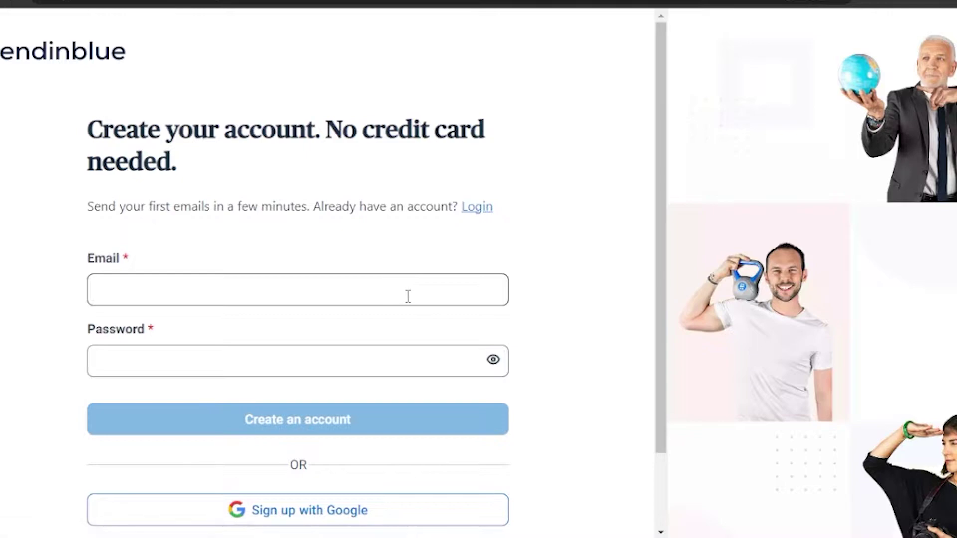
left_click_drag(666, 122, 664, 267)
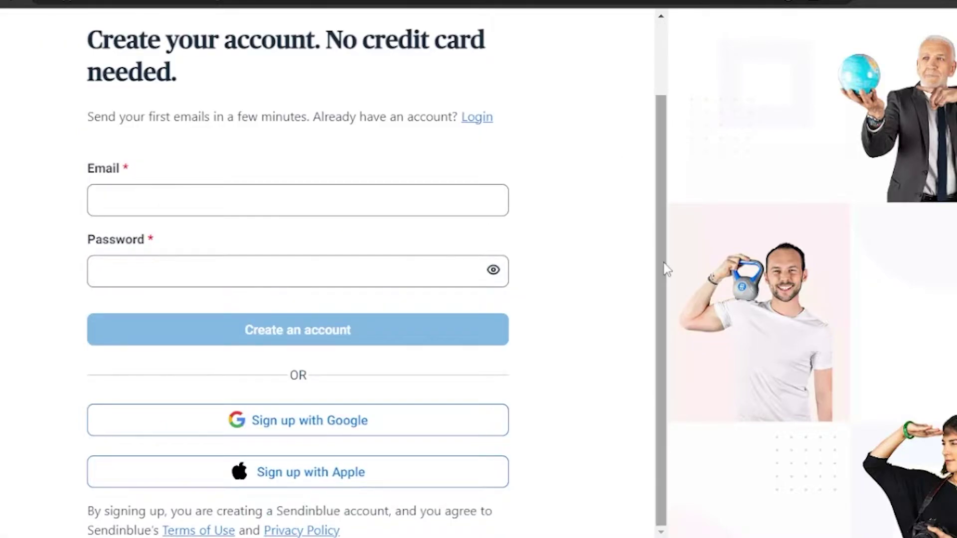
left_click(353, 424)
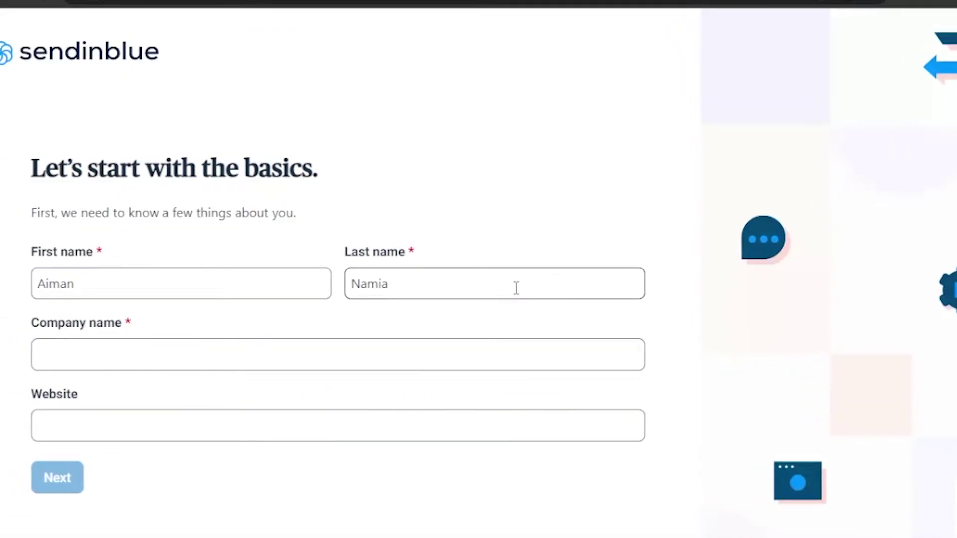
- Check the prefilled first and last name, enter company name 'warehouse', and submit
left_click(261, 270)
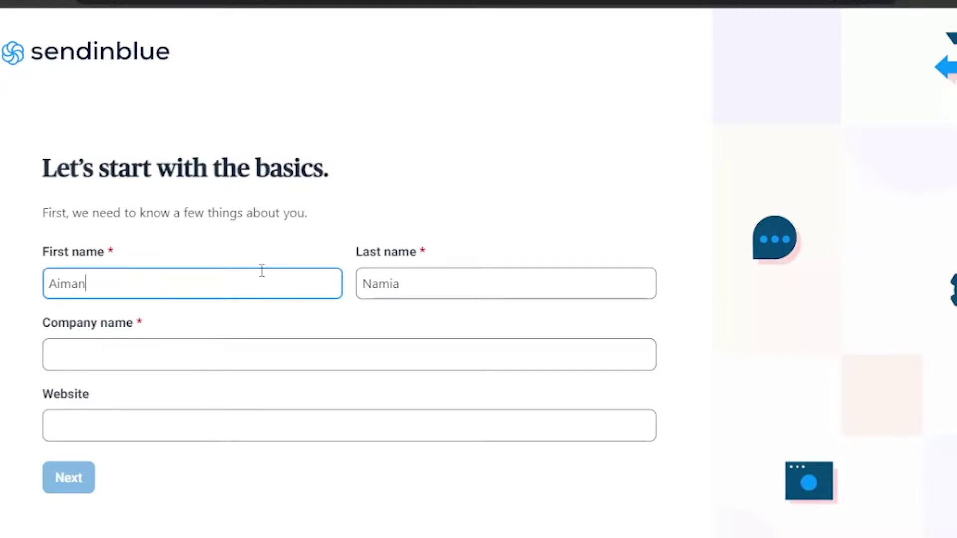
left_click(407, 286)
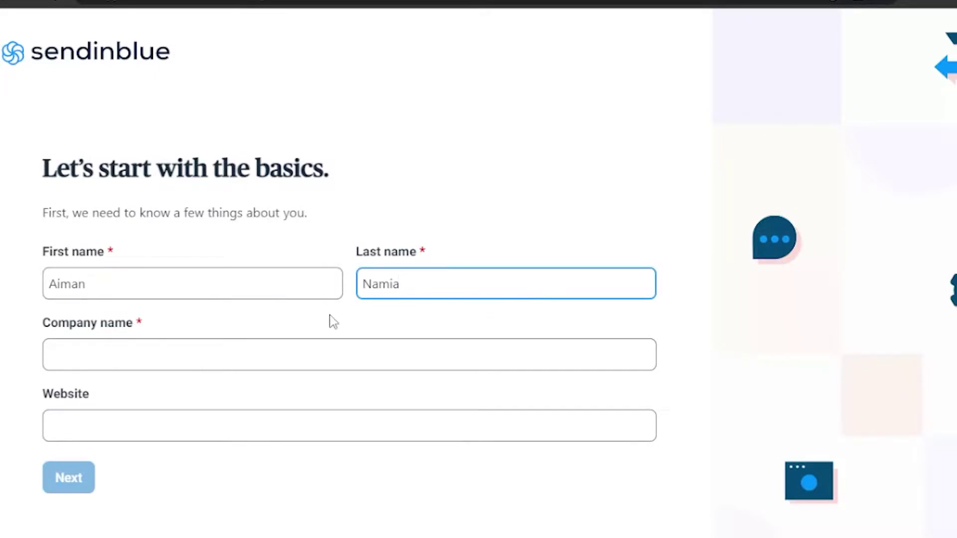
left_click(208, 354)
type("warehouse")
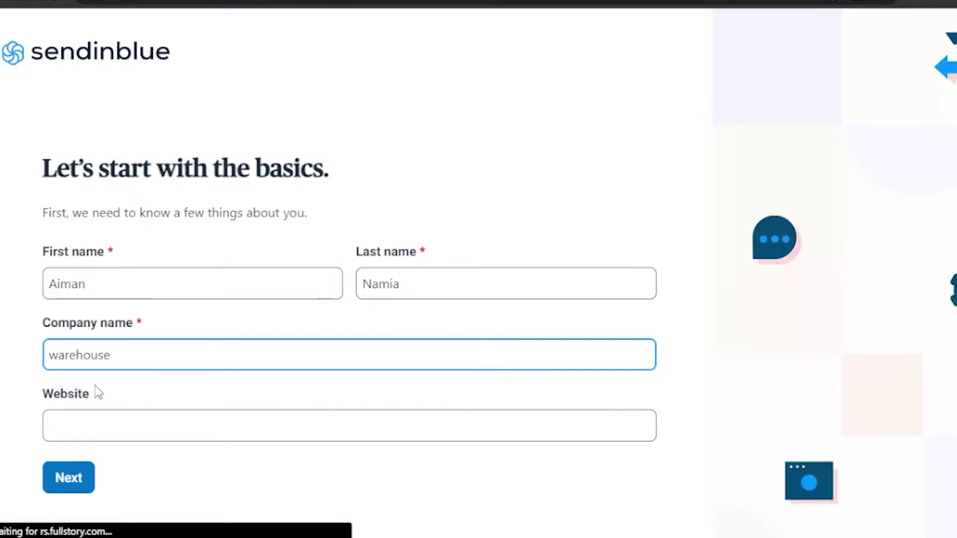
left_click(75, 481)
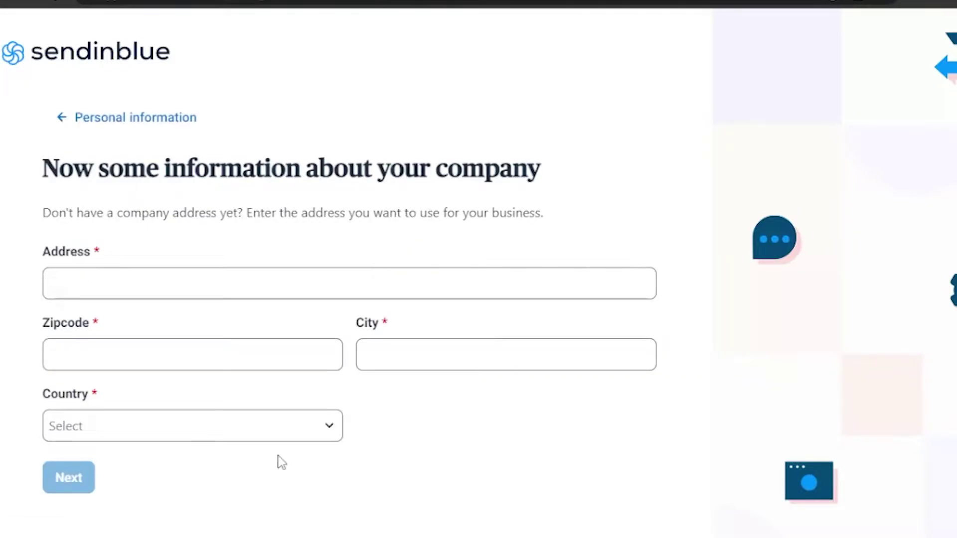
- Fill the company address with the suggested street, zipcode 46000, suggested city and Pakistan
left_click(168, 284)
left_click(168, 327)
left_click(177, 354)
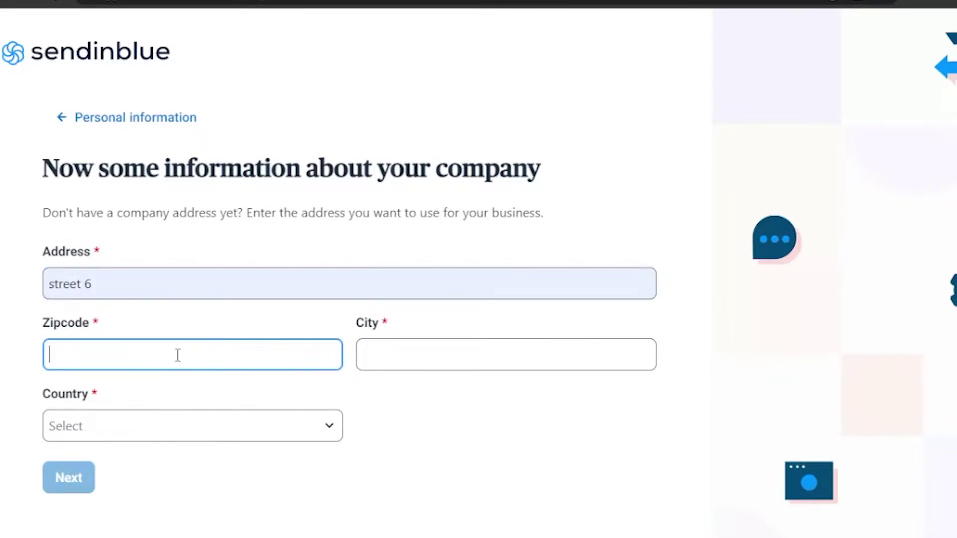
type("46000")
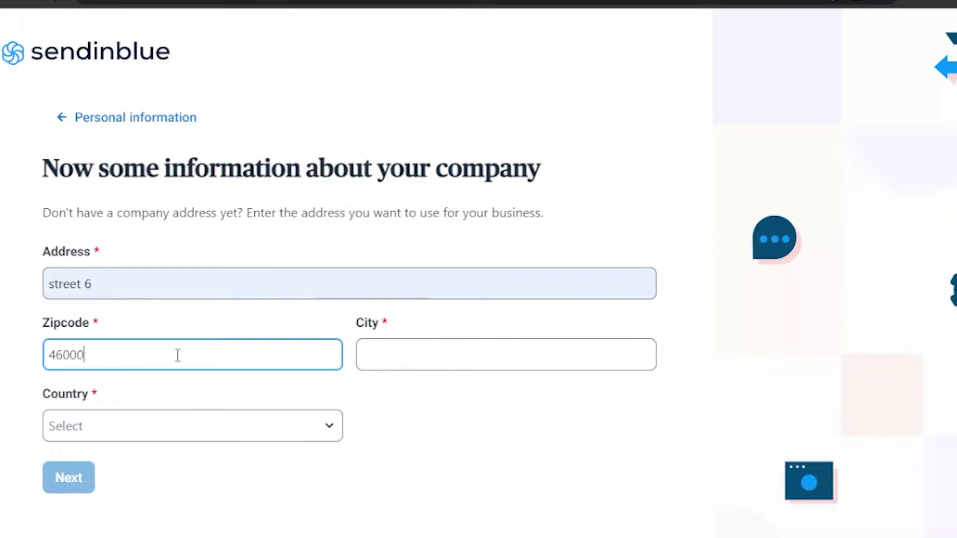
left_click(438, 357)
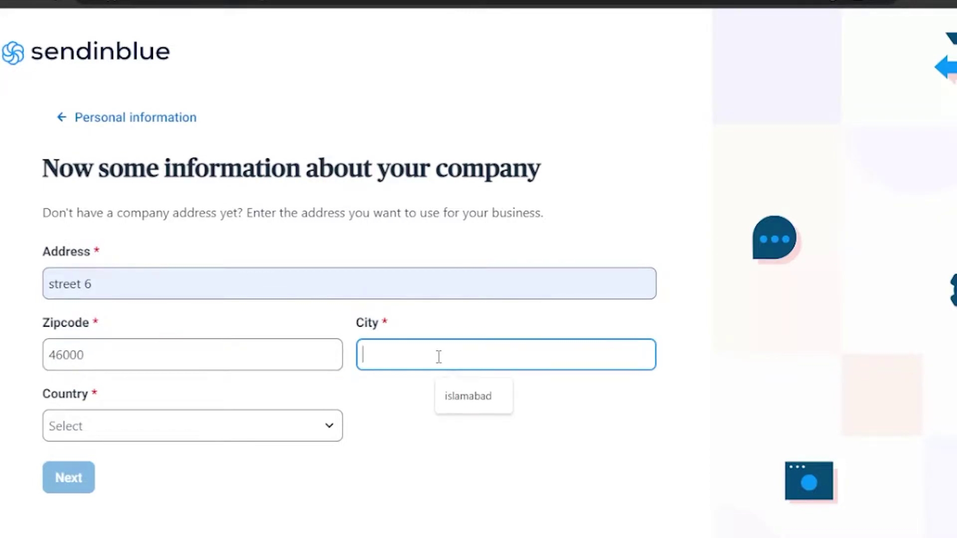
left_click(477, 411)
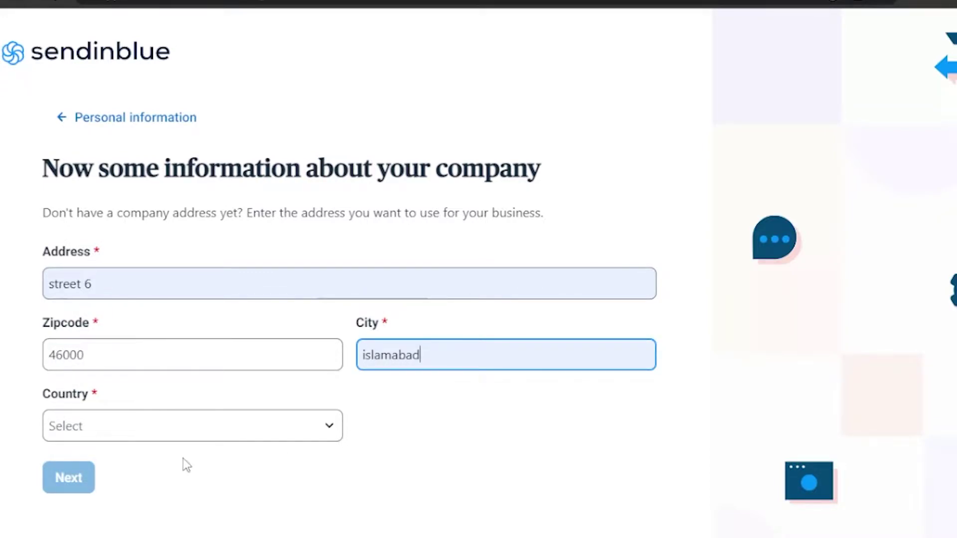
left_click(170, 437)
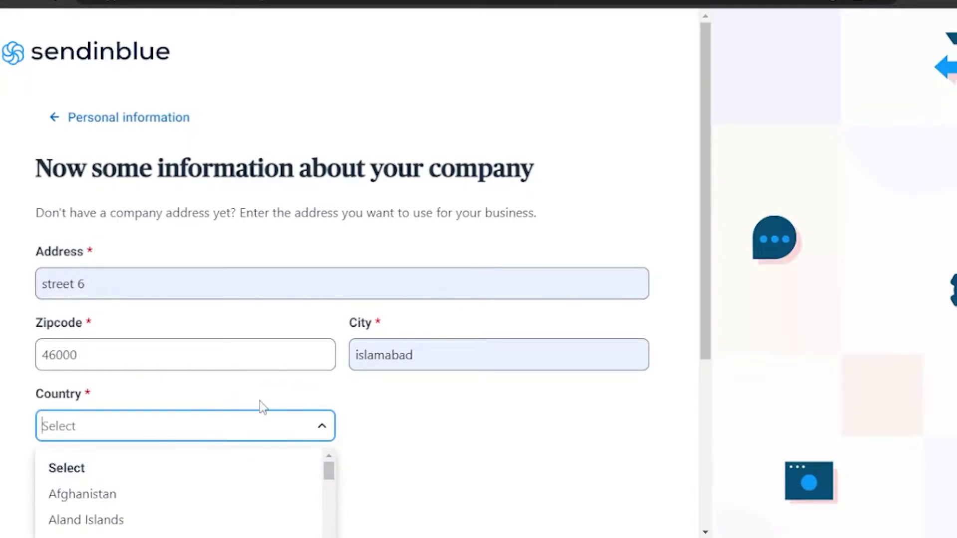
type("pa")
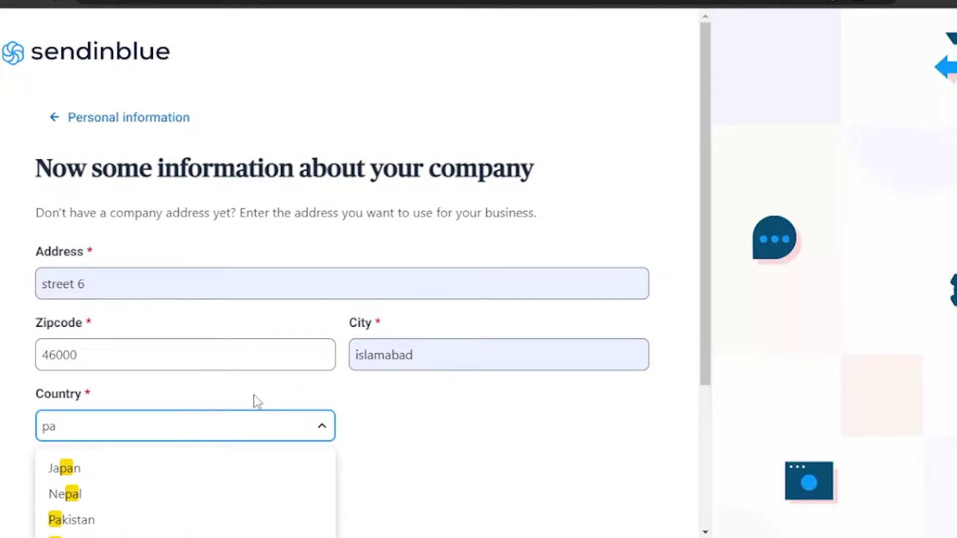
type("k")
key("Return")
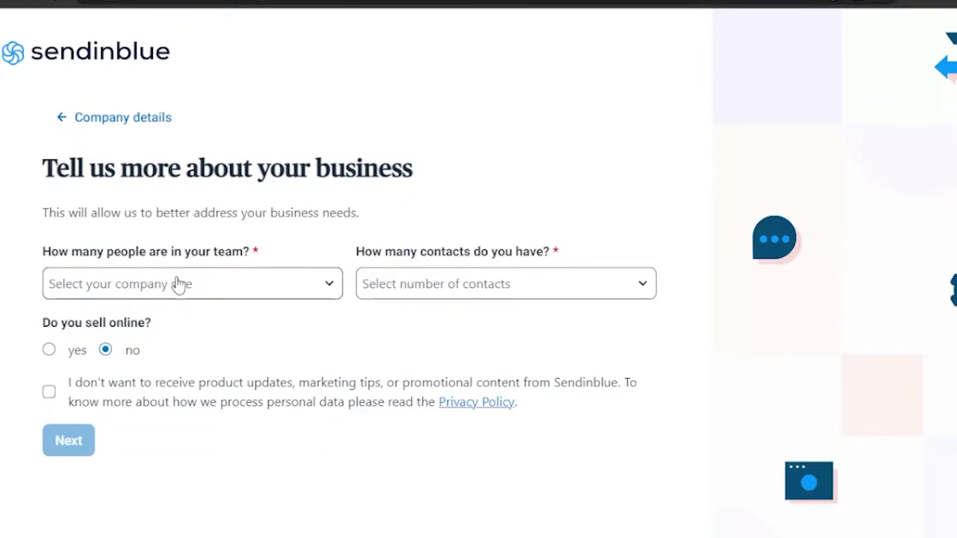
- Choose 2-10 employees and 1-300 contacts, leave the marketing opt-out unchecked, and submit
left_click(325, 286)
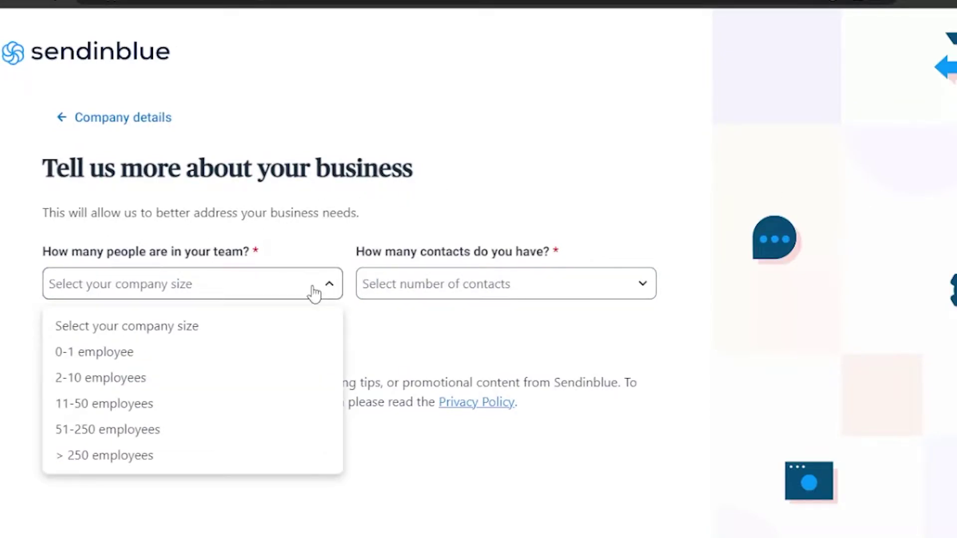
left_click(158, 389)
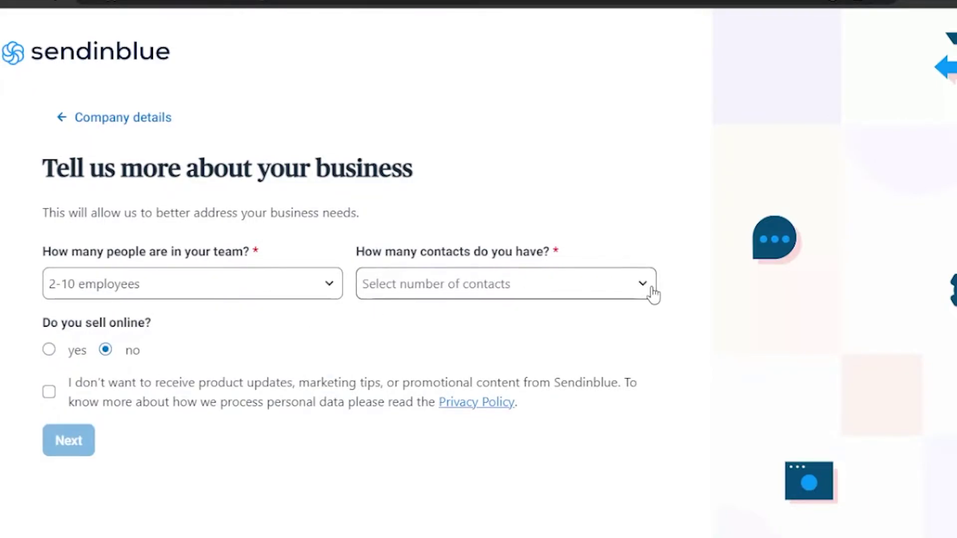
left_click(631, 286)
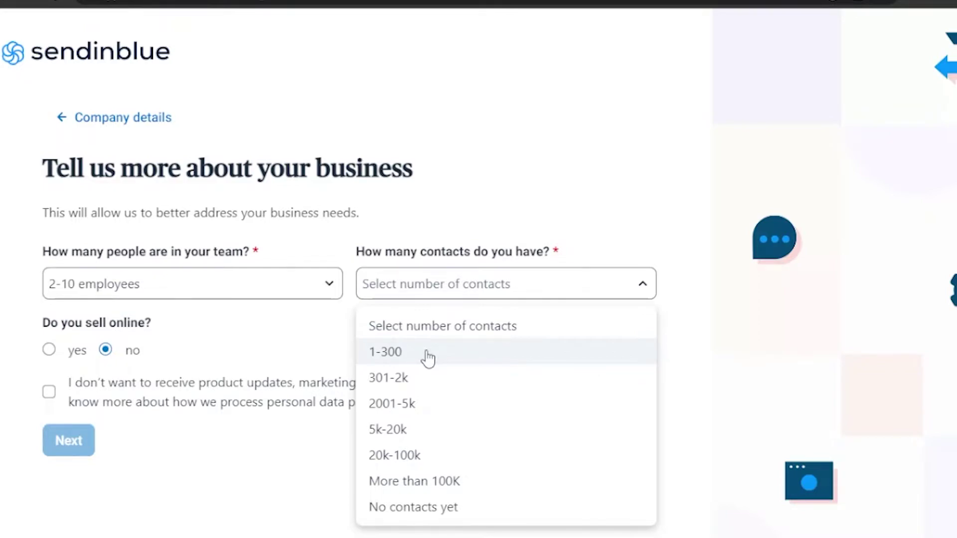
left_click(421, 355)
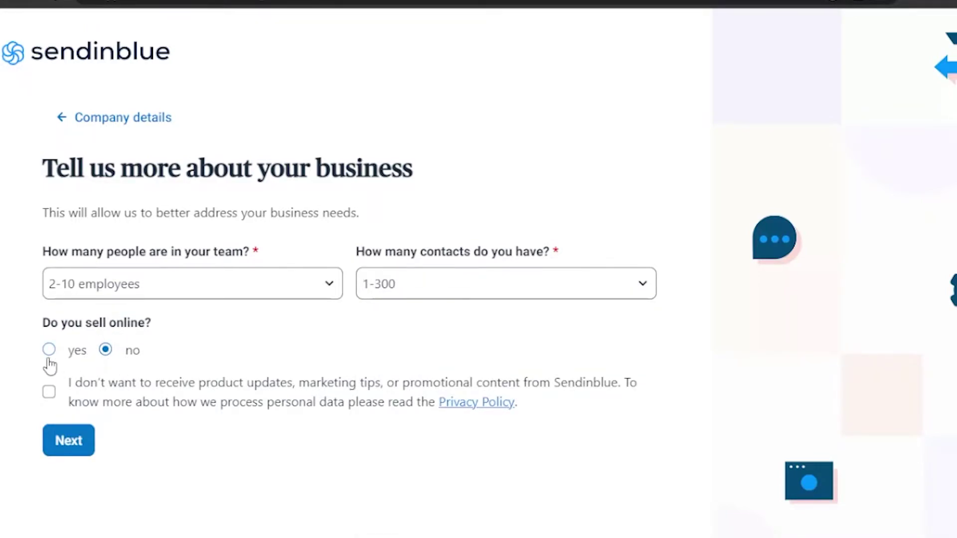
left_click(52, 399)
left_click(54, 398)
left_click(89, 446)
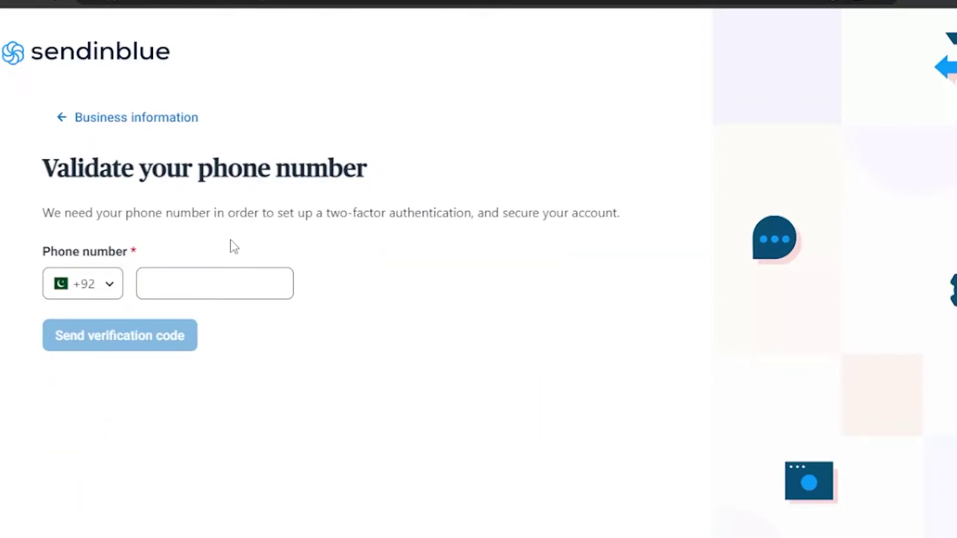
- Begin entering the phone number for account verification
left_click(214, 286)
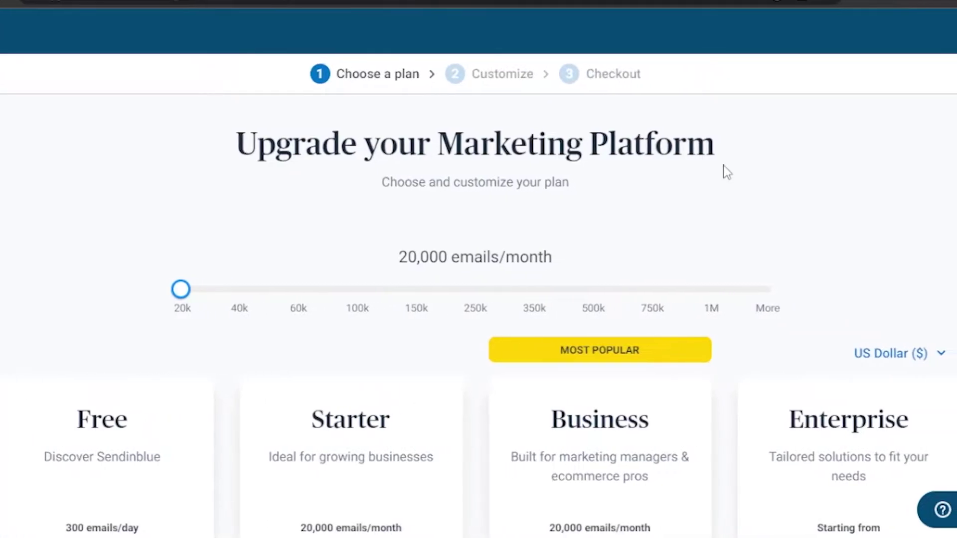
- Review the Free, Starter, Business and Enterprise pricing cards, then continue with Free
scroll(478, 289, "down", 5)
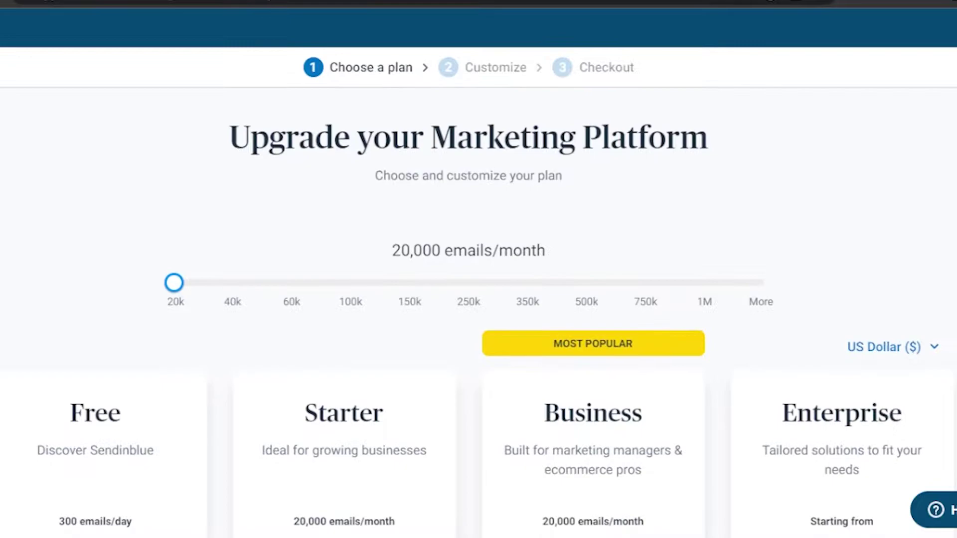
scroll(478, 289, "down", 2)
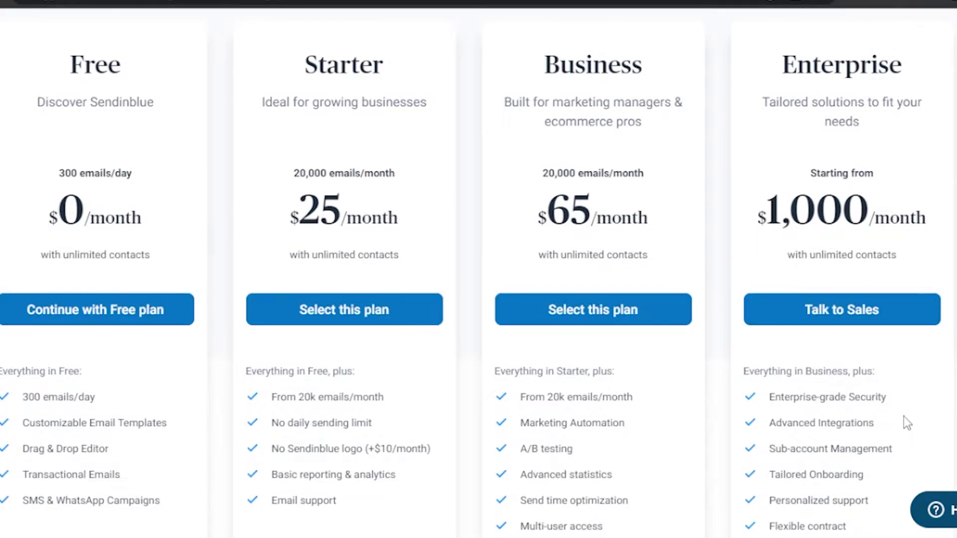
scroll(904, 416, "down", 2)
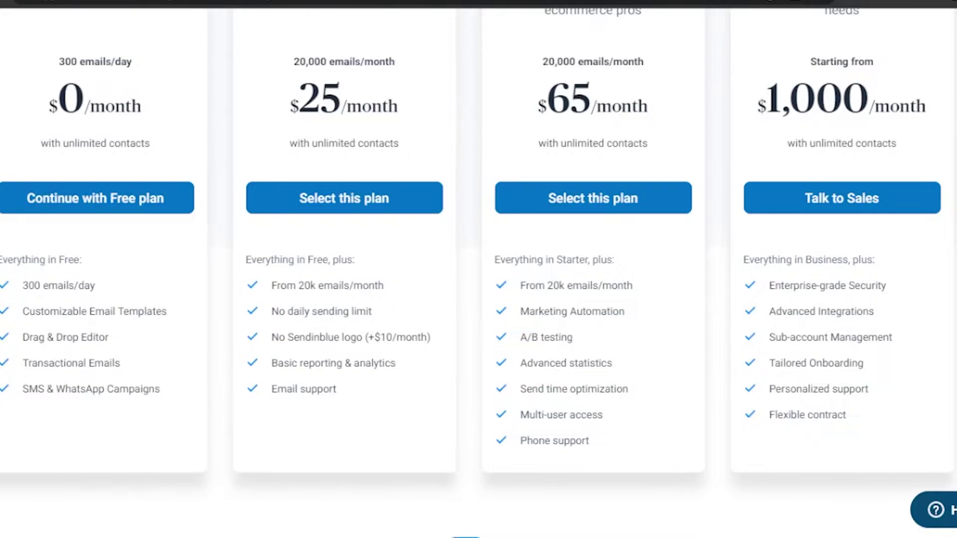
scroll(478, 270, "up", 7)
scroll(479, 270, "down", 5)
scroll(479, 269, "up", 3)
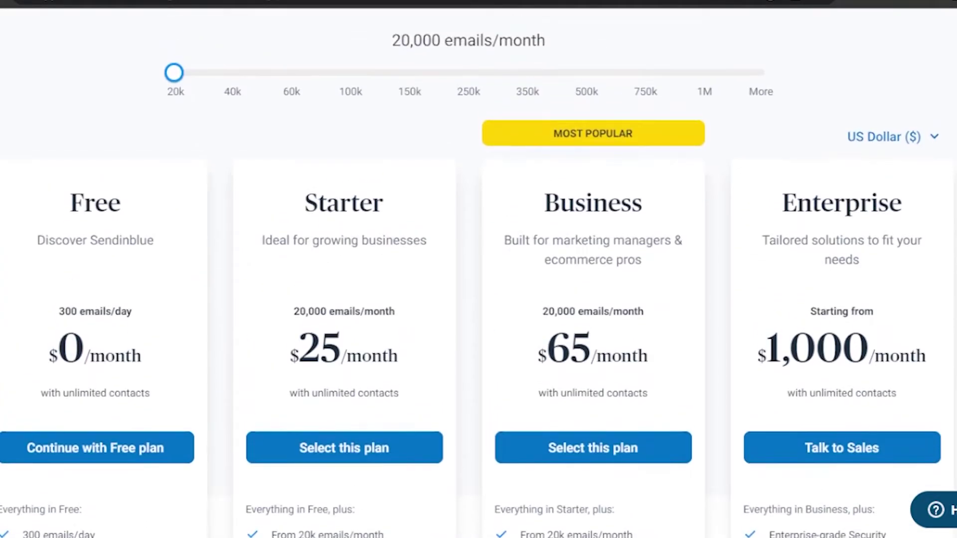
scroll(478, 269, "down", 3)
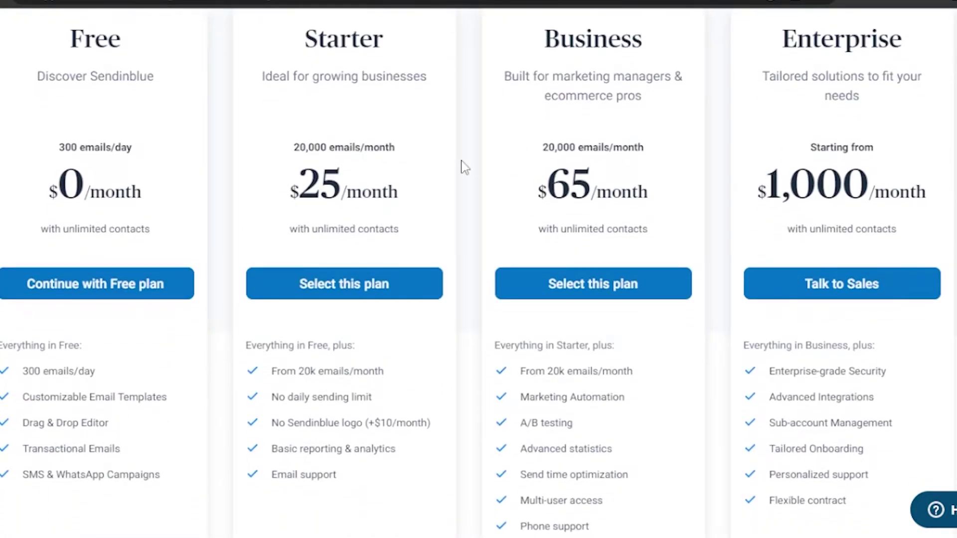
left_click(97, 293)
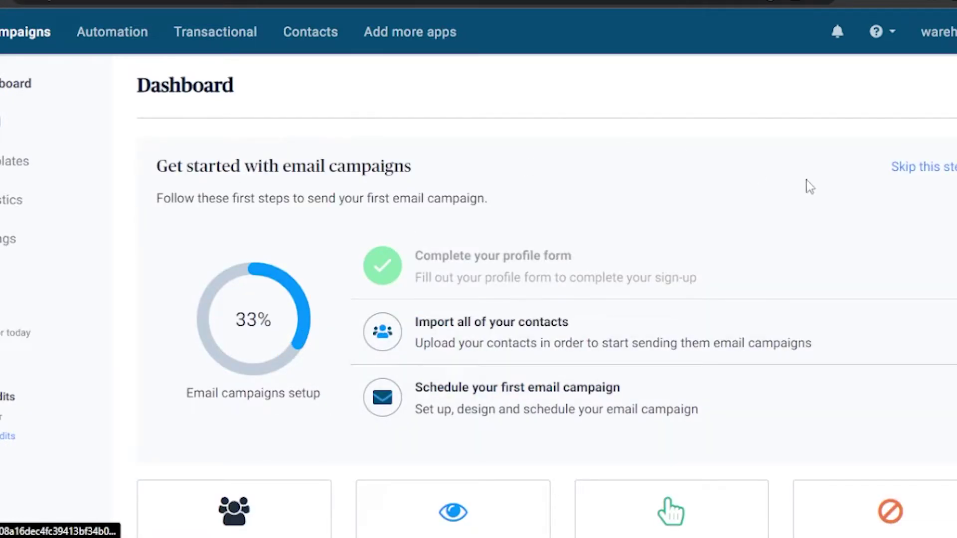
- Close the Blue Friday popup on the Dashboard and choose Create a New Campaign
scroll(479, 269, "down", 5)
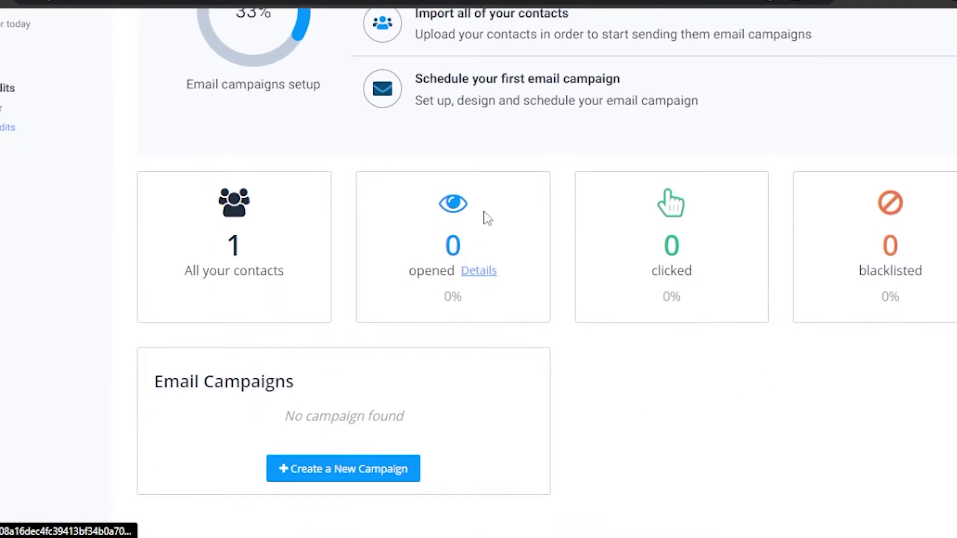
left_click(487, 218)
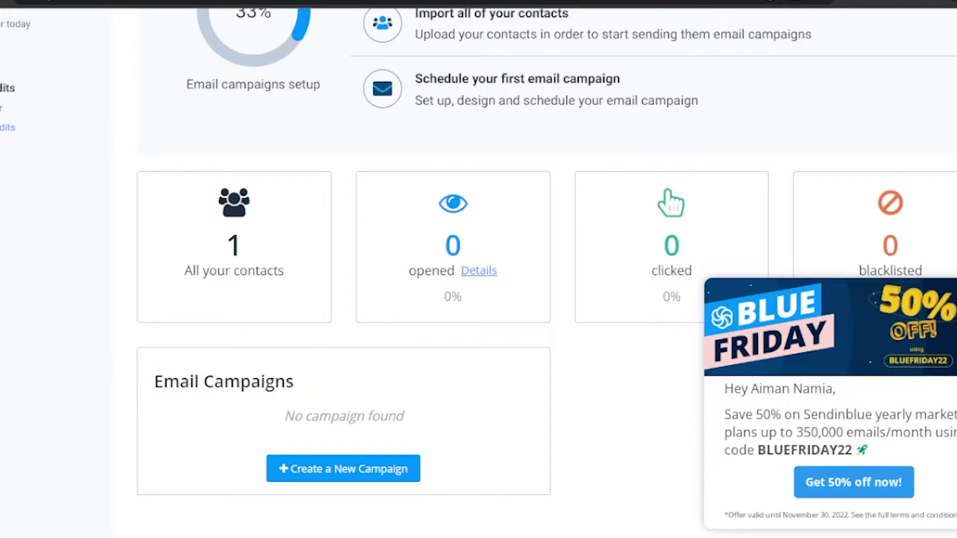
left_click(952, 280)
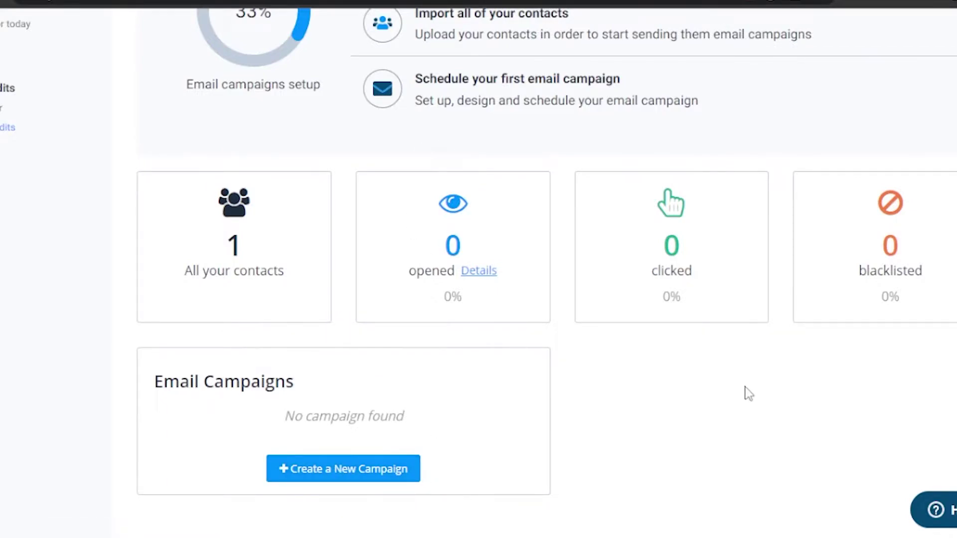
scroll(478, 269, "up", 6)
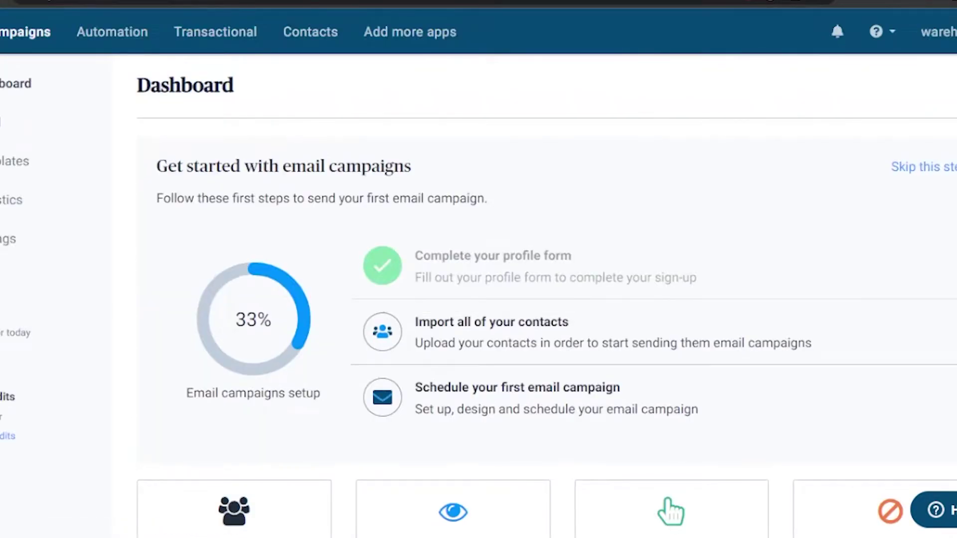
scroll(372, 513, "down", 5)
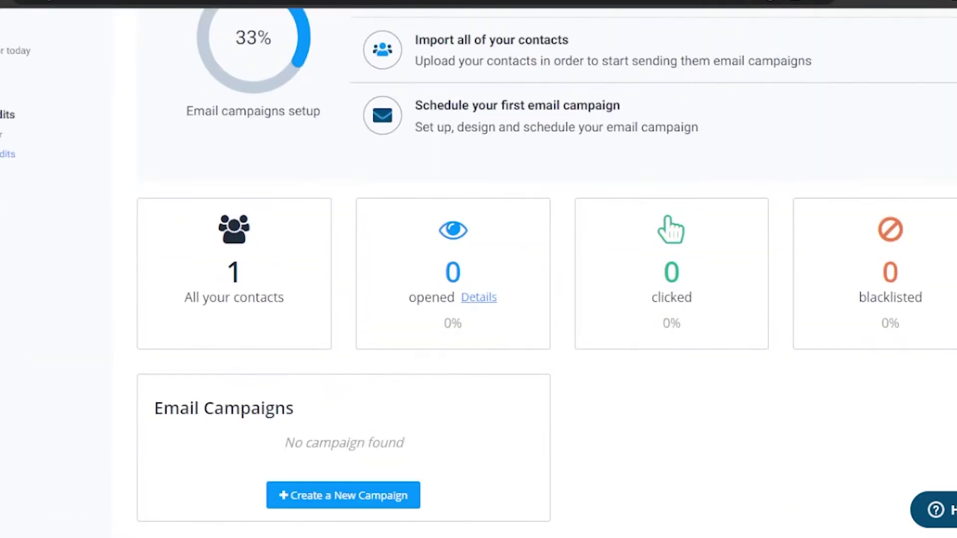
left_click(347, 495)
- Name the regular campaign 'test campaign', create it, and review its setup sections
left_click(445, 319)
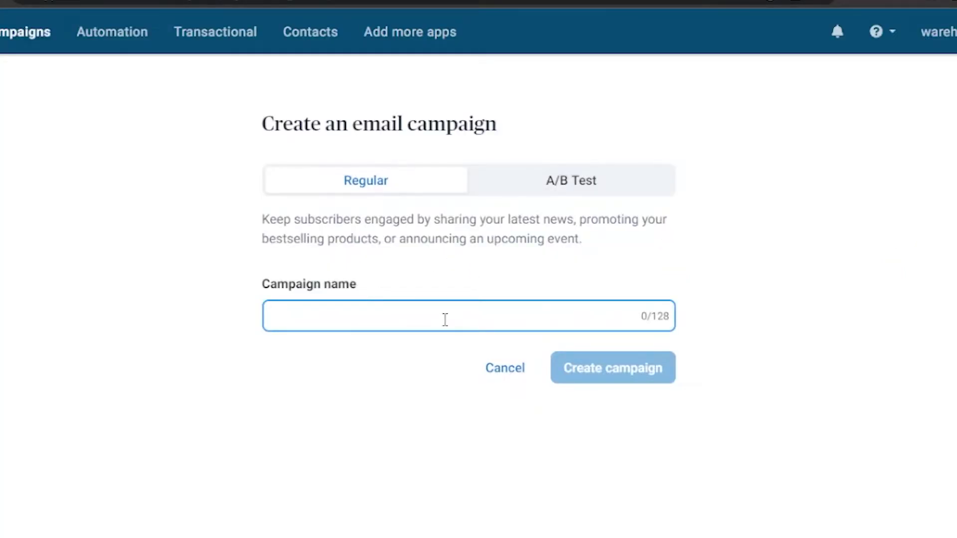
type("test")
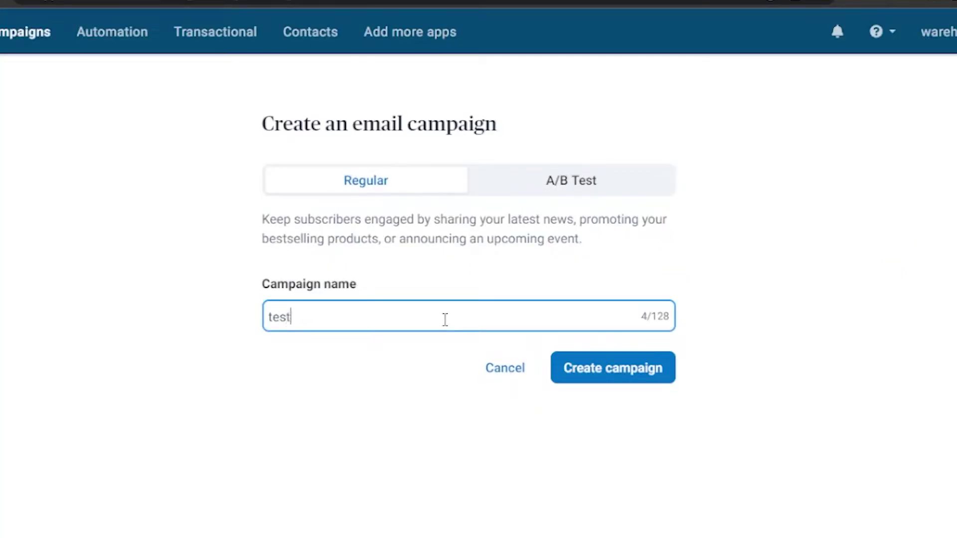
type(" campaign")
left_click(610, 381)
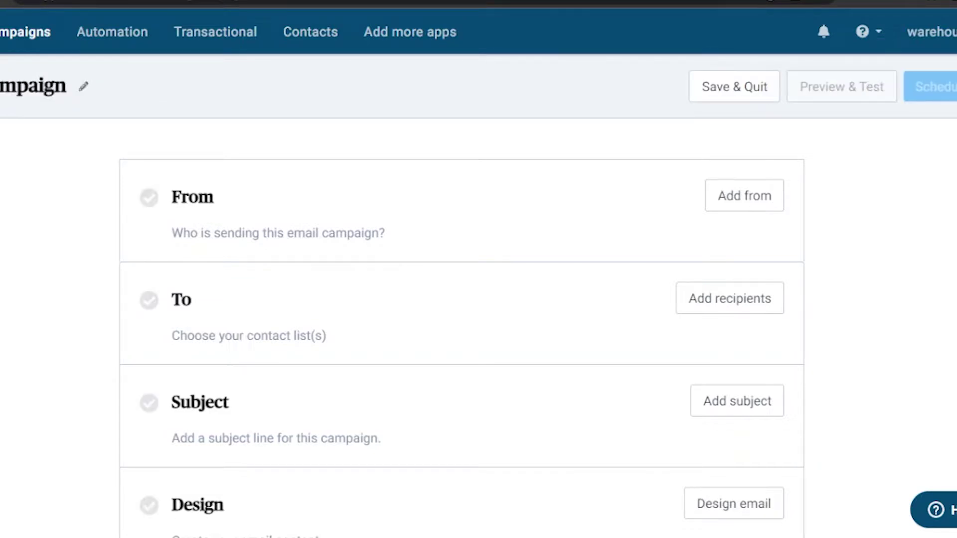
scroll(479, 269, "down", 1)
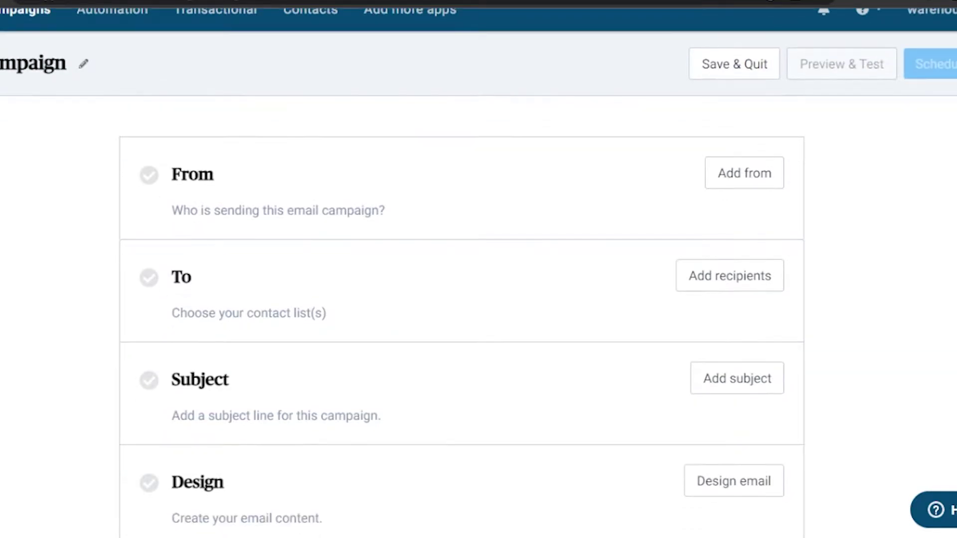
scroll(478, 269, "down", 3)
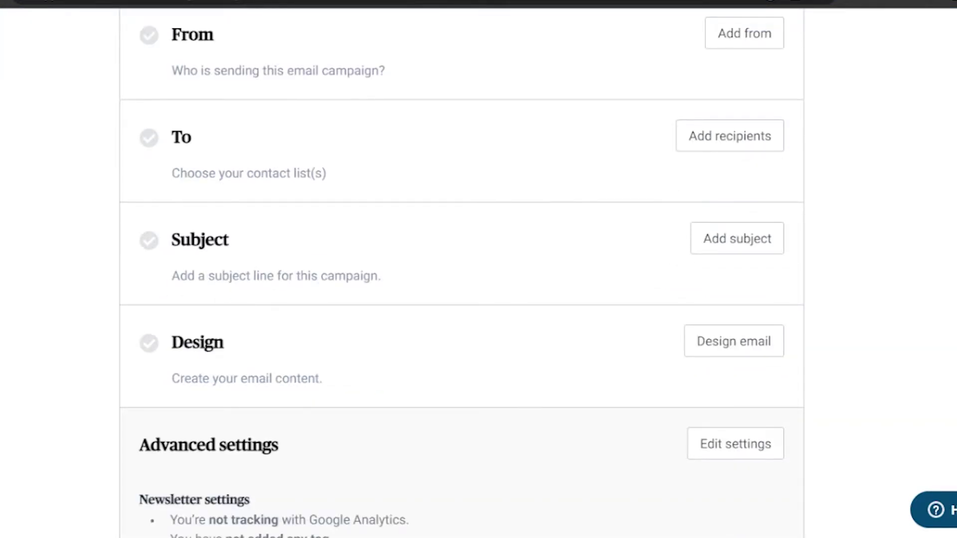
scroll(478, 270, "down", 9)
scroll(479, 269, "up", 13)
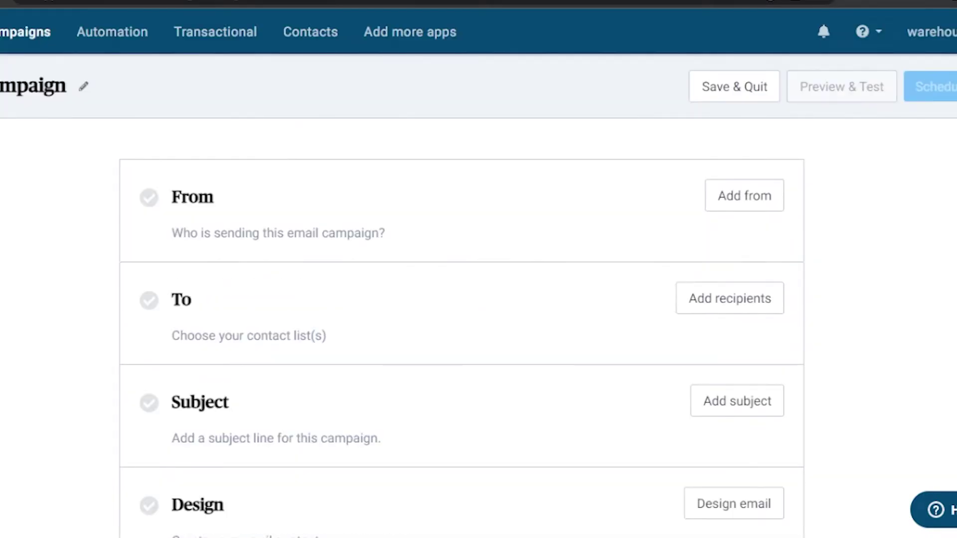
- Save the sender name and e-mail, then open and cancel the recipients editor
left_click(752, 194)
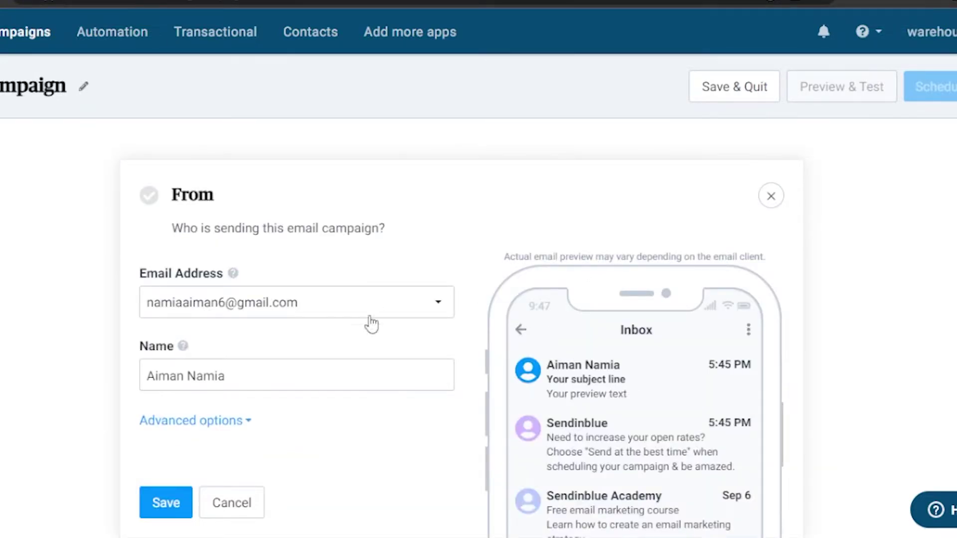
left_click(167, 505)
left_click(746, 296)
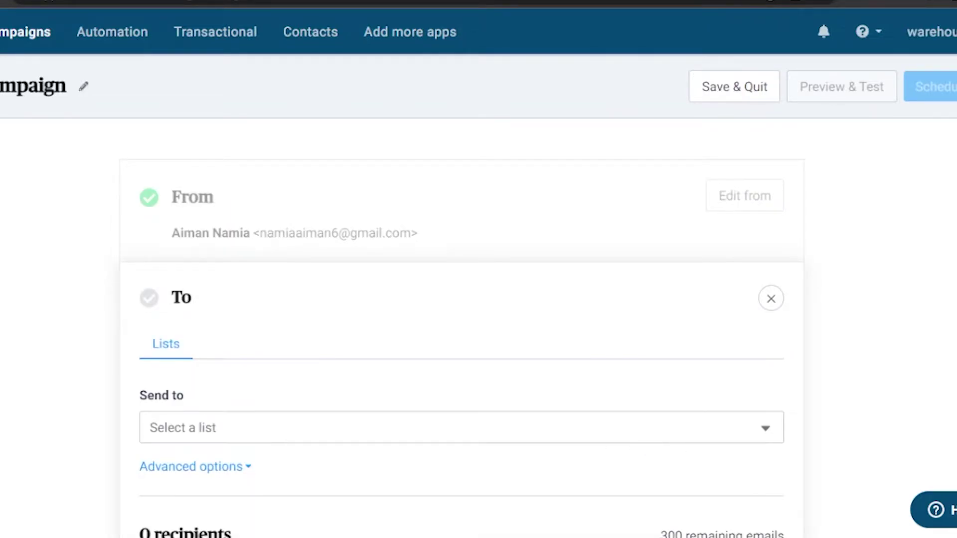
left_click(778, 429)
scroll(479, 269, "down", 5)
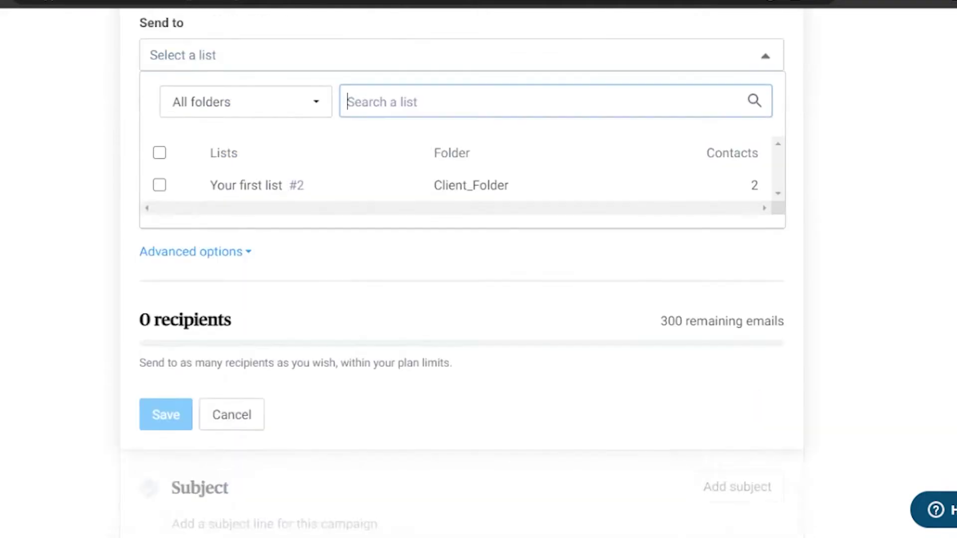
key("Escape")
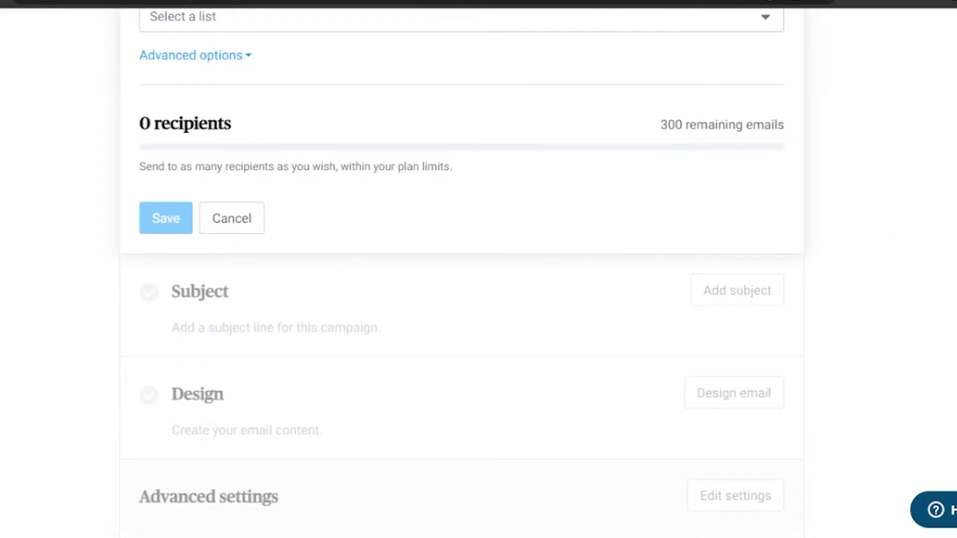
scroll(478, 269, "up", 7)
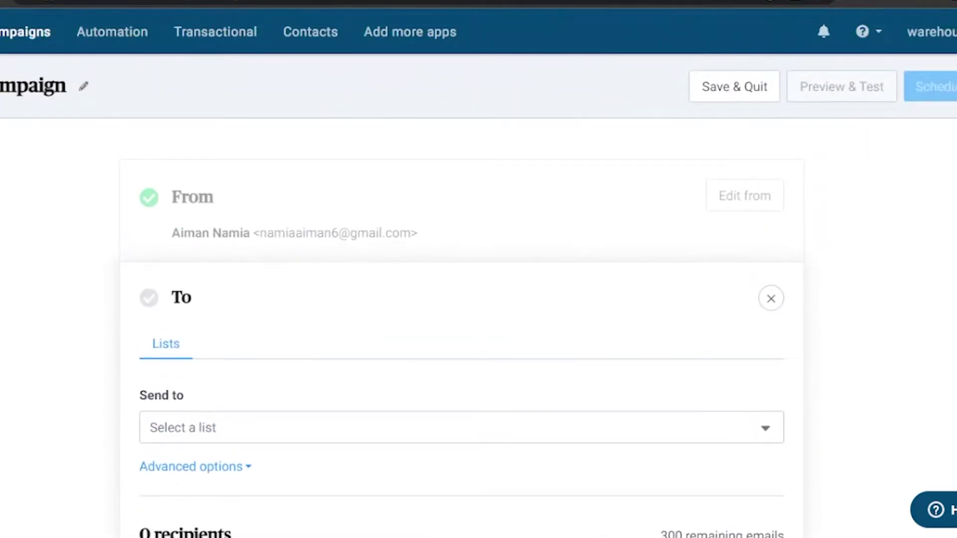
left_click(770, 299)
- Enter 'sale alert' as the campaign subject line and save it
scroll(737, 299, "down", 2)
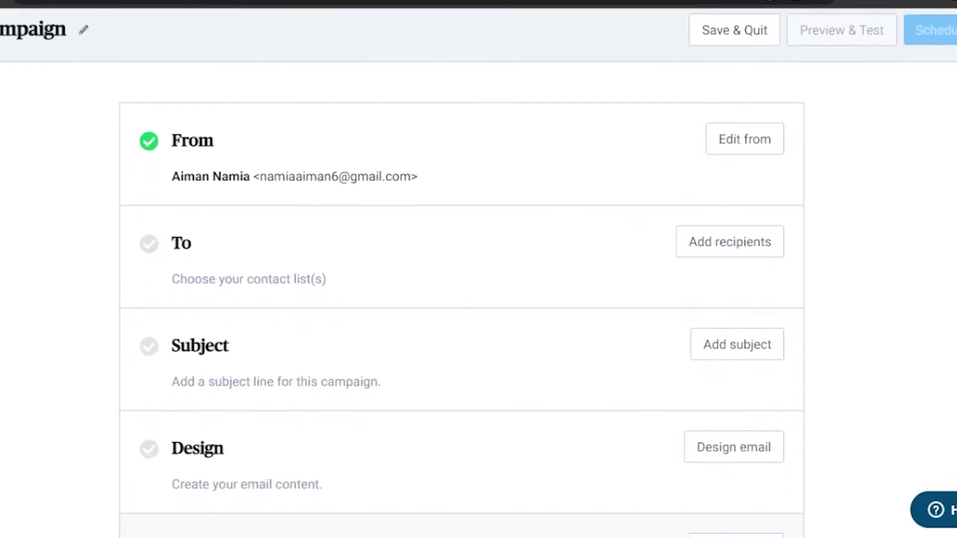
left_click(720, 305)
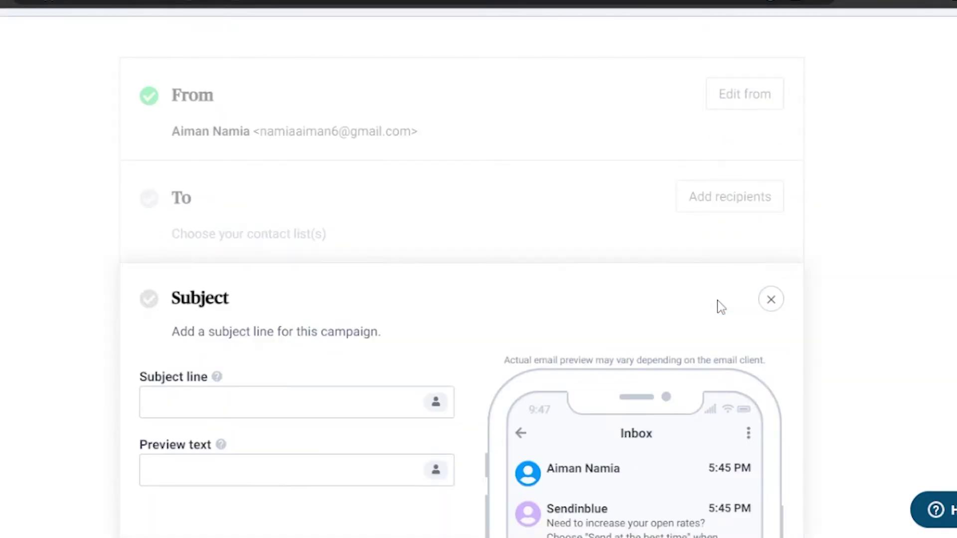
left_click(275, 407)
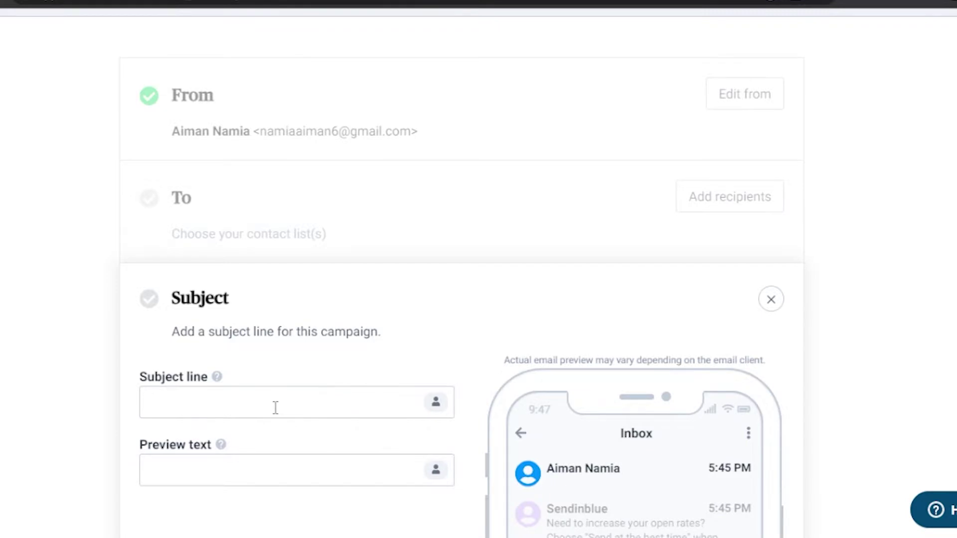
type("sale alert")
scroll(444, 231, "down", 5)
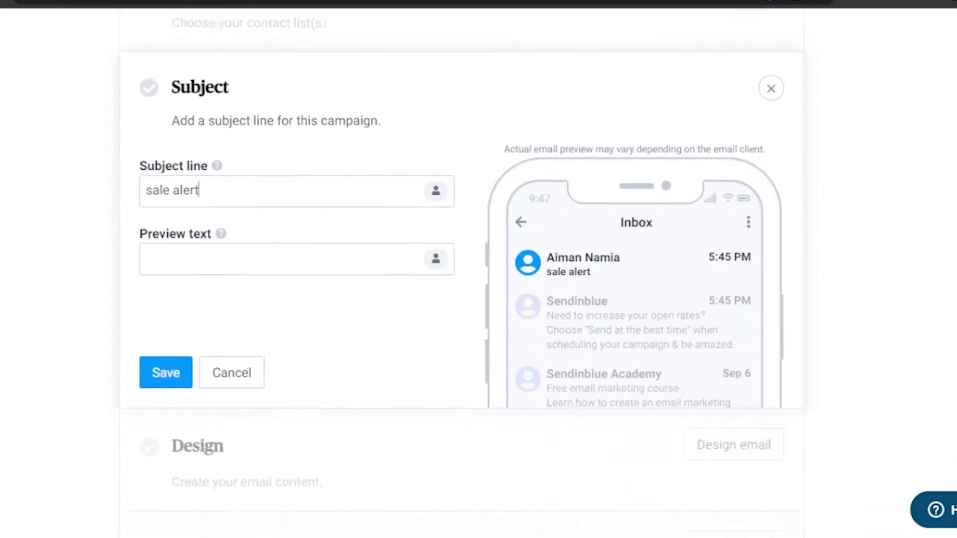
left_click(158, 355)
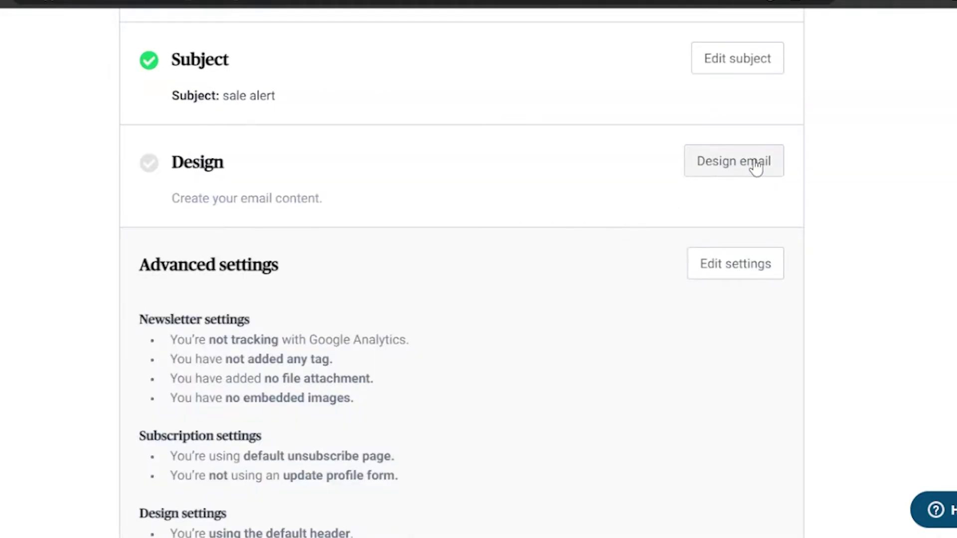
scroll(800, 311, "up", 5)
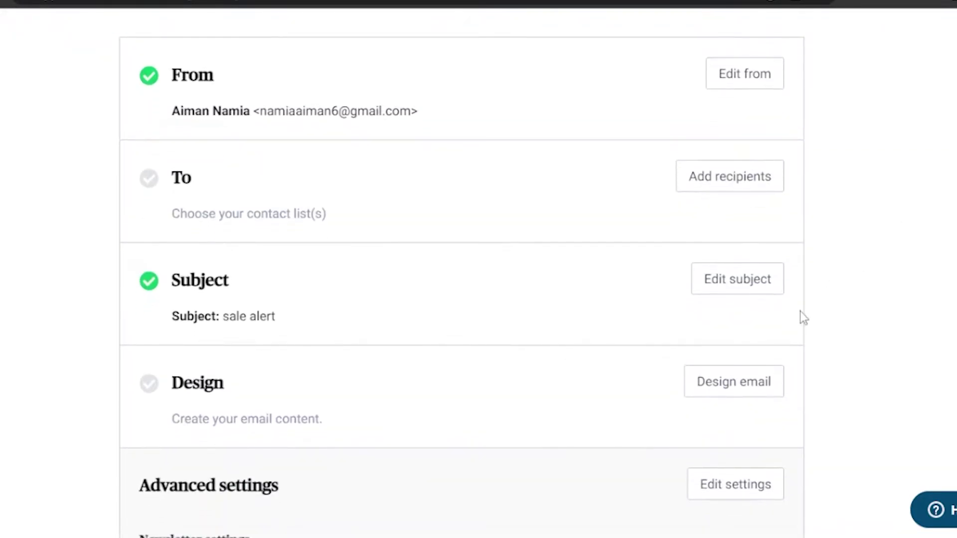
- Start the email design and browse layouts like Default template, Tell a story and Sell a product
left_click(739, 393)
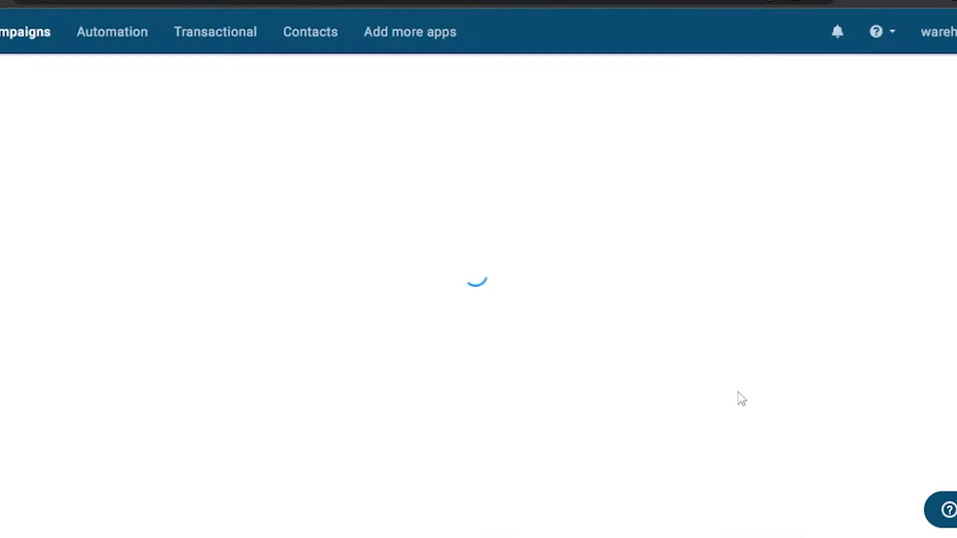
mouse_move(570, 327)
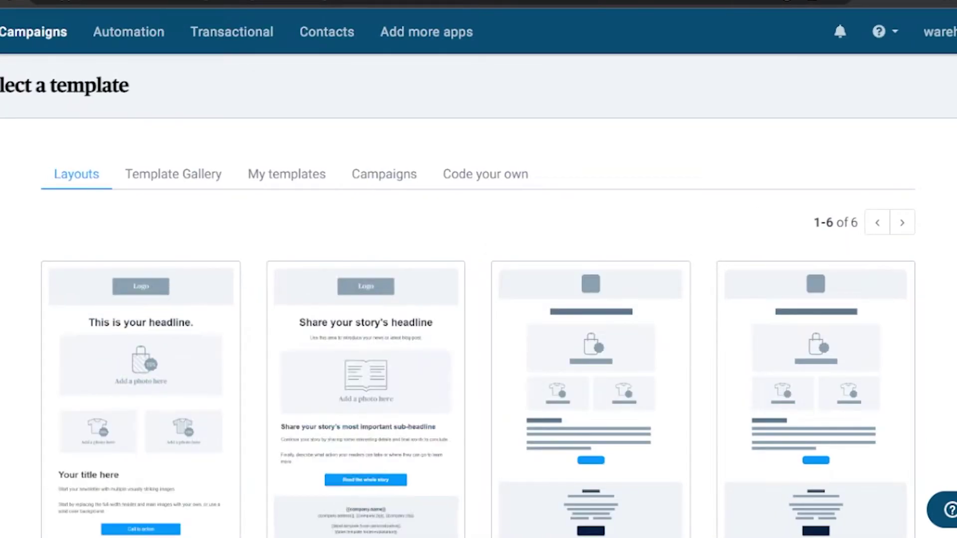
scroll(811, 253, "down", 4)
scroll(811, 165, "down", 3)
scroll(811, 150, "up", 3)
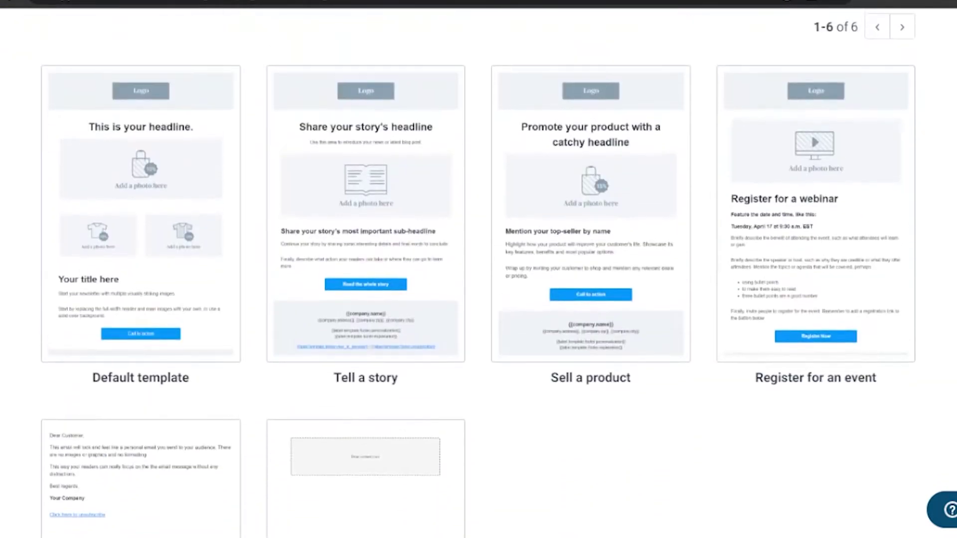
mouse_move(104, 170)
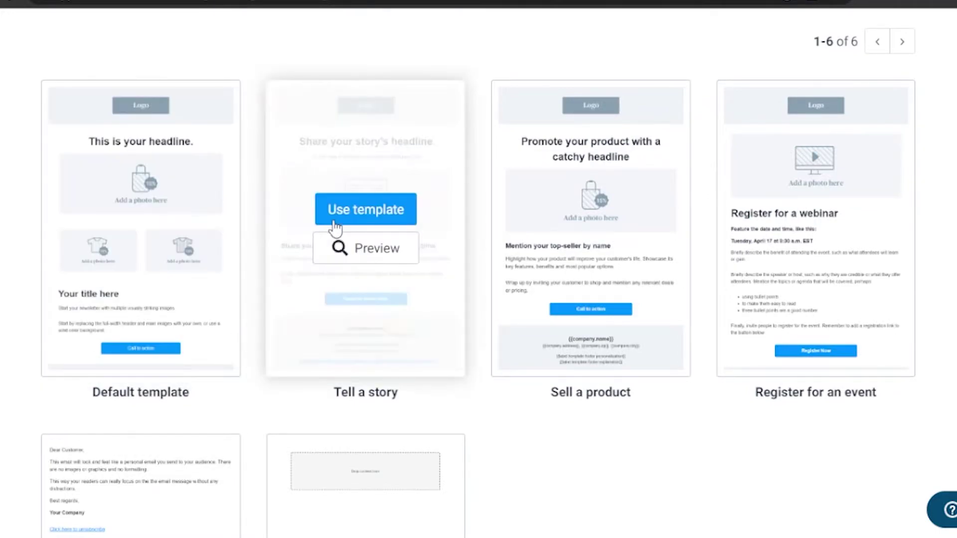
mouse_move(855, 235)
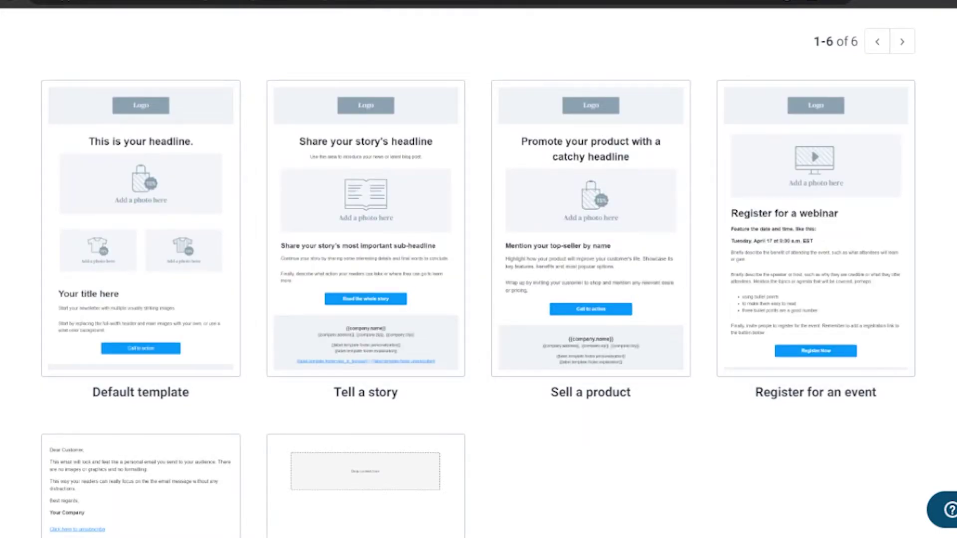
scroll(811, 148, "down", 5)
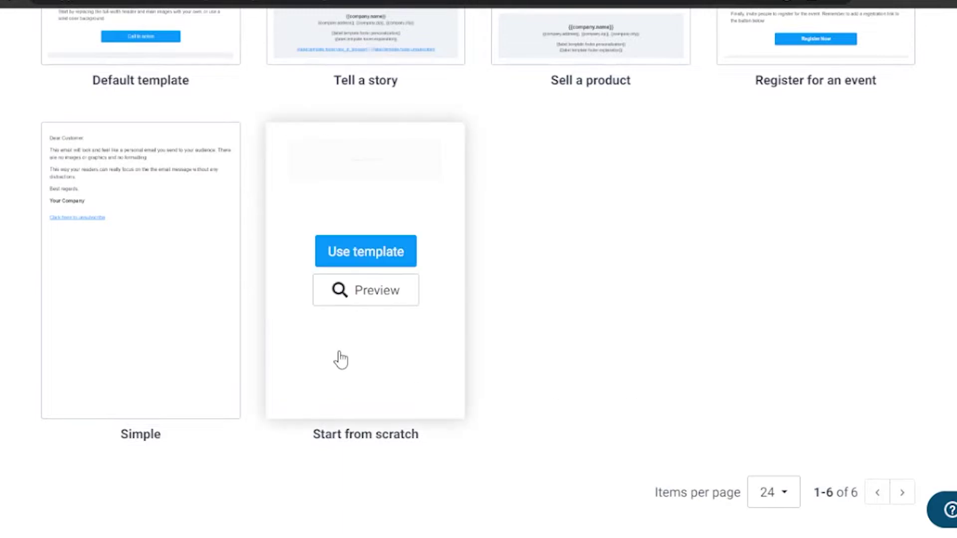
scroll(605, 262, "up", 6)
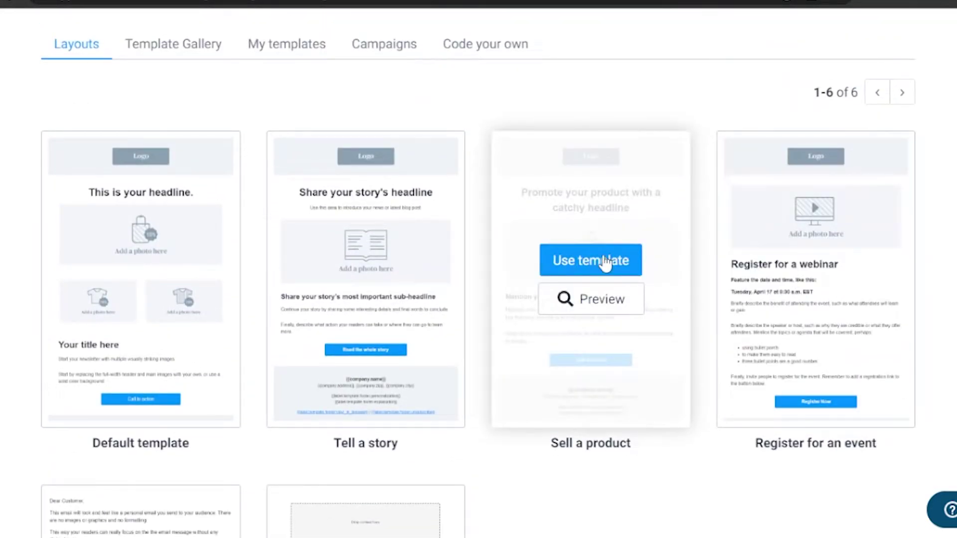
scroll(478, 269, "up", 1)
scroll(479, 269, "down", 1)
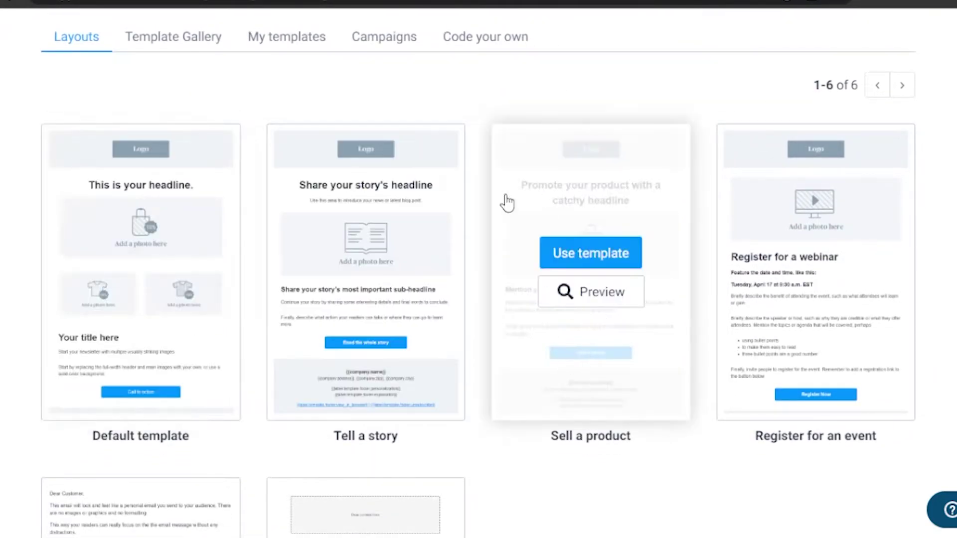
- Switch to the gallery of ready-made templates
left_click(175, 42)
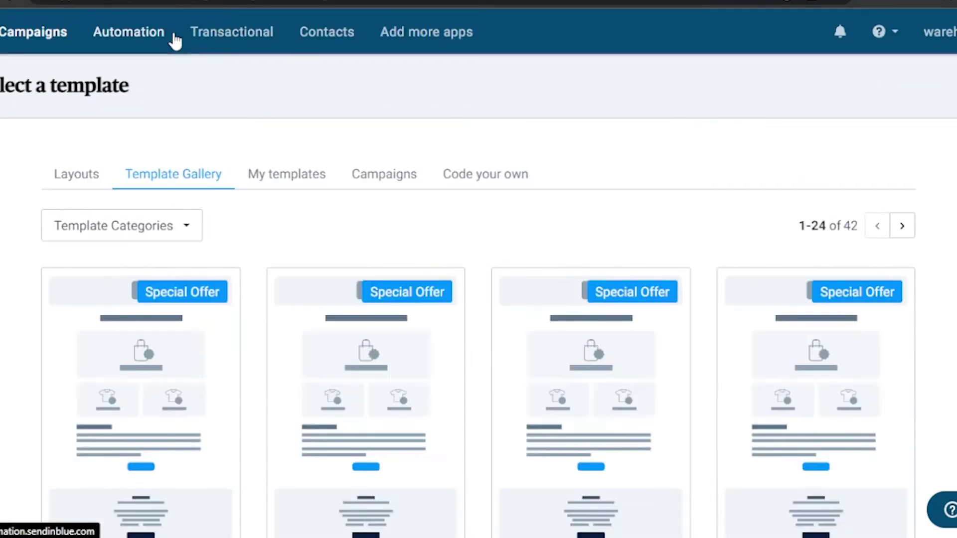
scroll(588, 222, "down", 5)
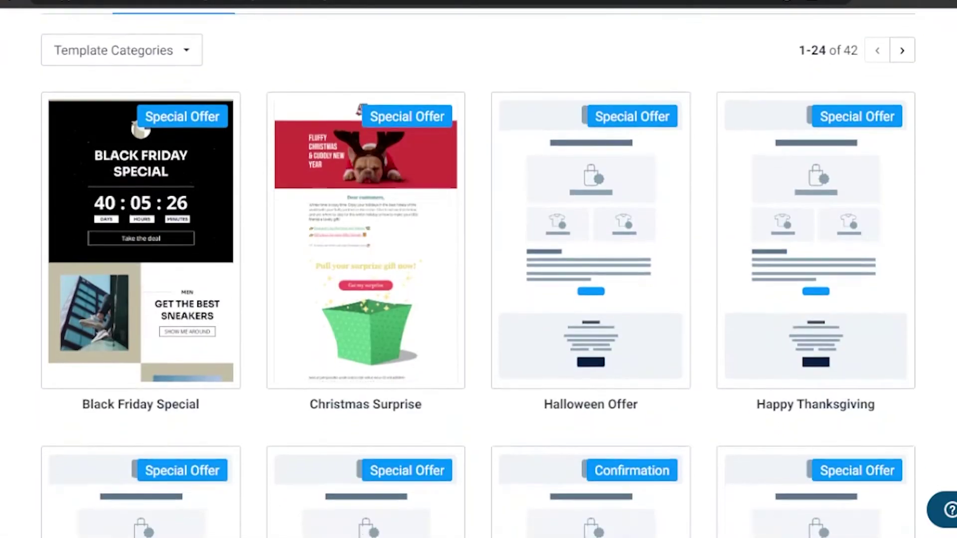
mouse_move(399, 180)
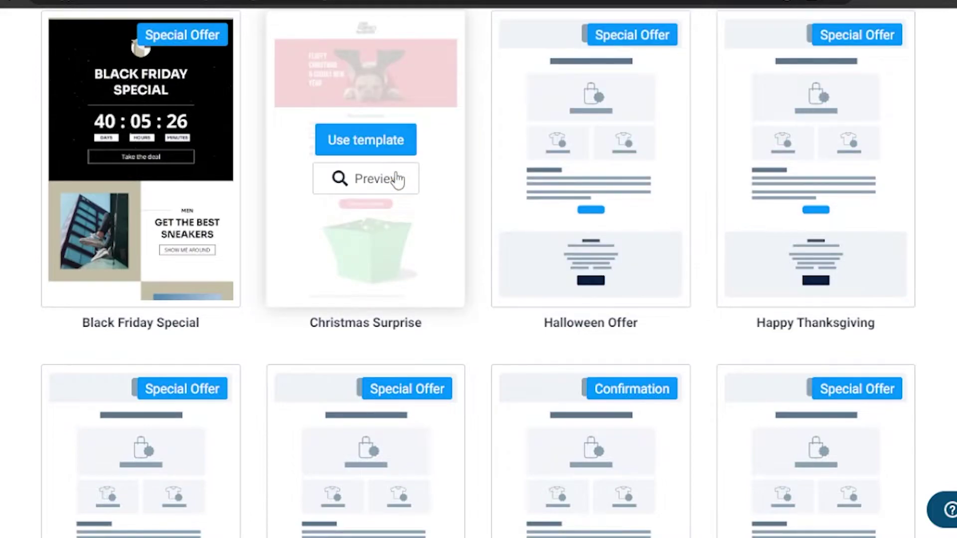
mouse_move(207, 132)
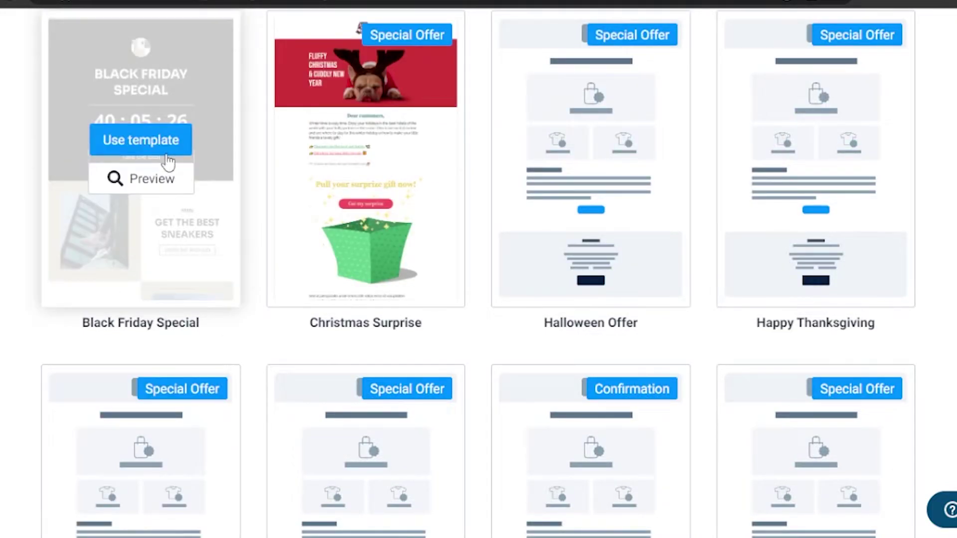
mouse_move(630, 178)
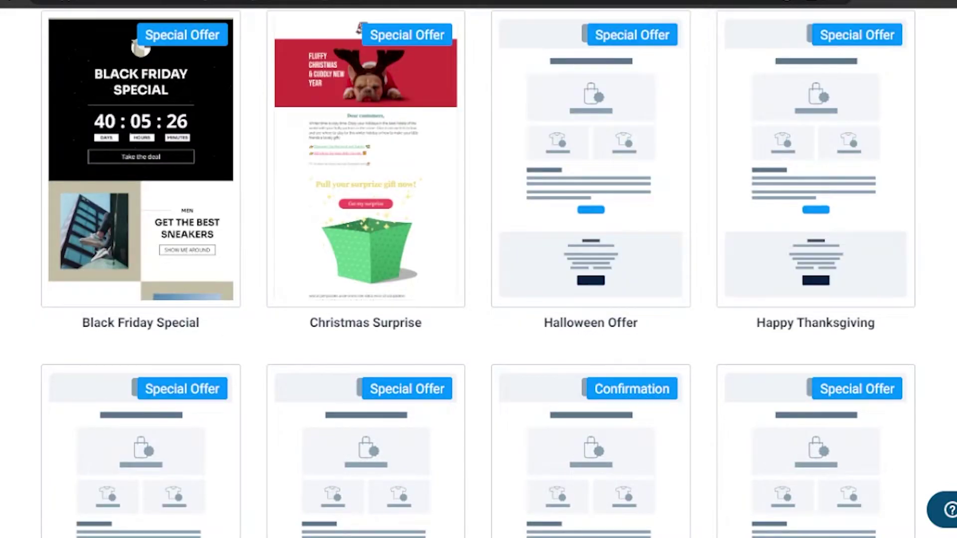
- Scroll down the gallery until the Black Friday (Special Offer) template card is visible
scroll(478, 269, "down", 10)
scroll(478, 269, "down", 12)
scroll(479, 269, "up", 20)
scroll(479, 269, "down", 8)
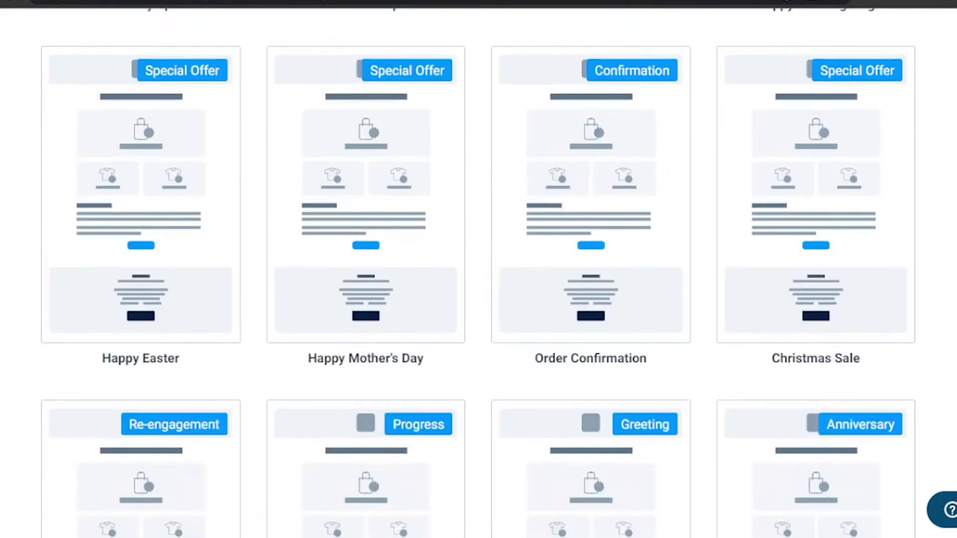
scroll(479, 269, "up", 10)
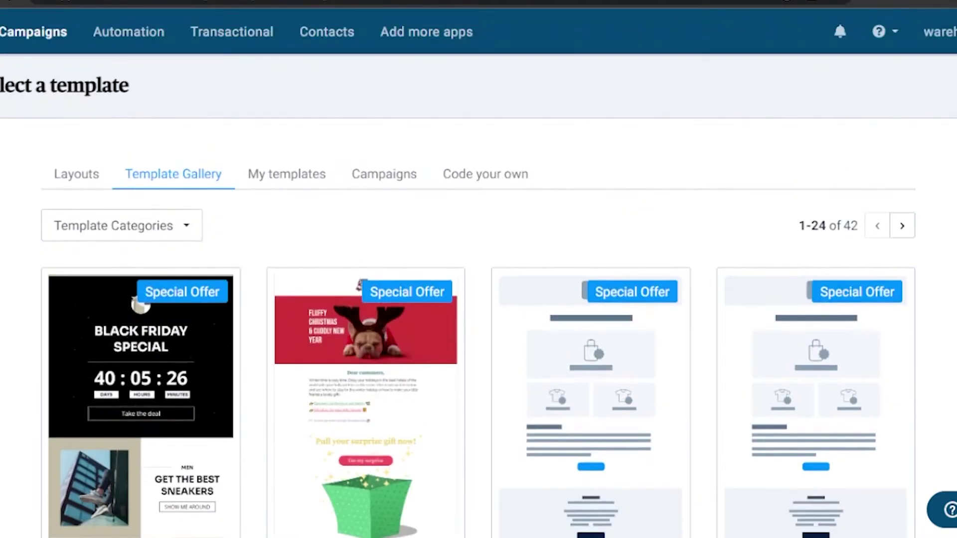
scroll(478, 269, "down", 5)
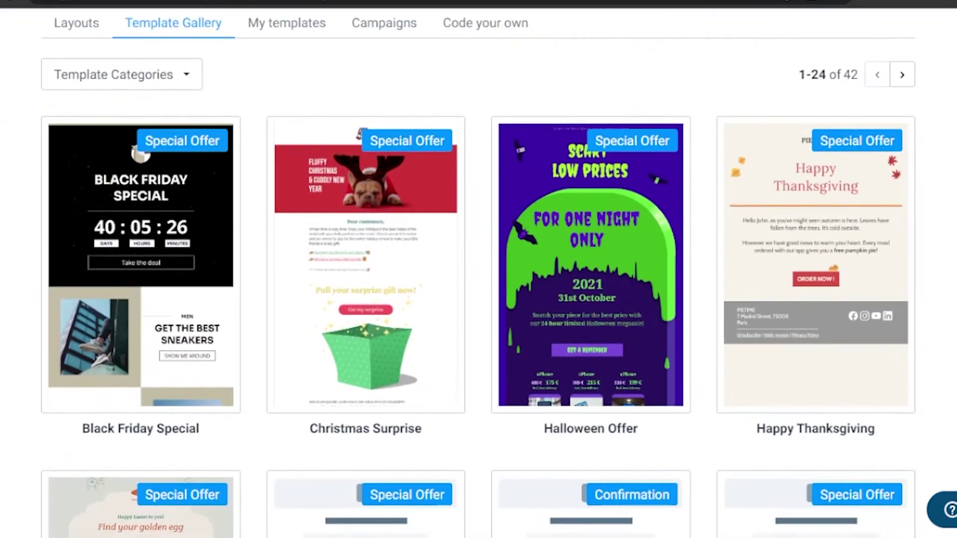
scroll(478, 269, "down", 1)
scroll(478, 269, "down", 3)
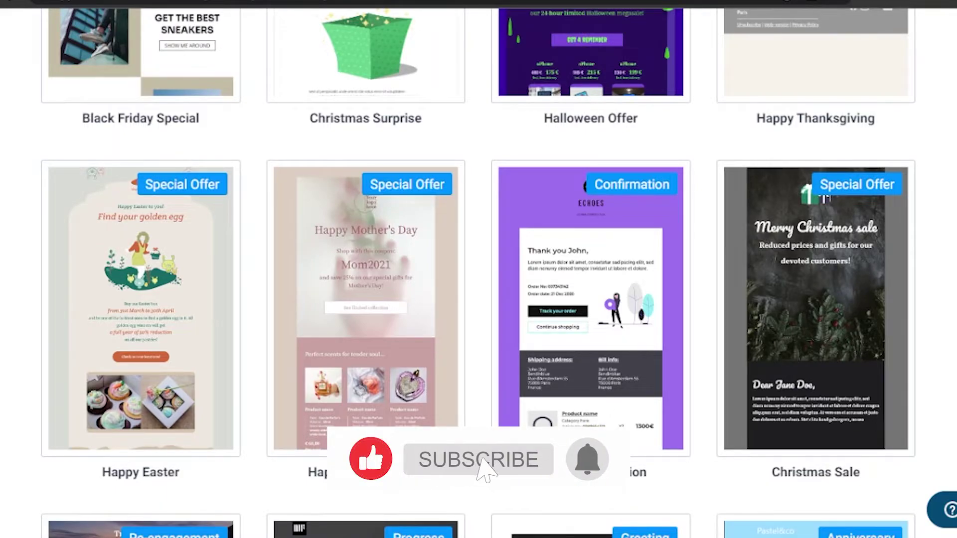
scroll(478, 269, "down", 5)
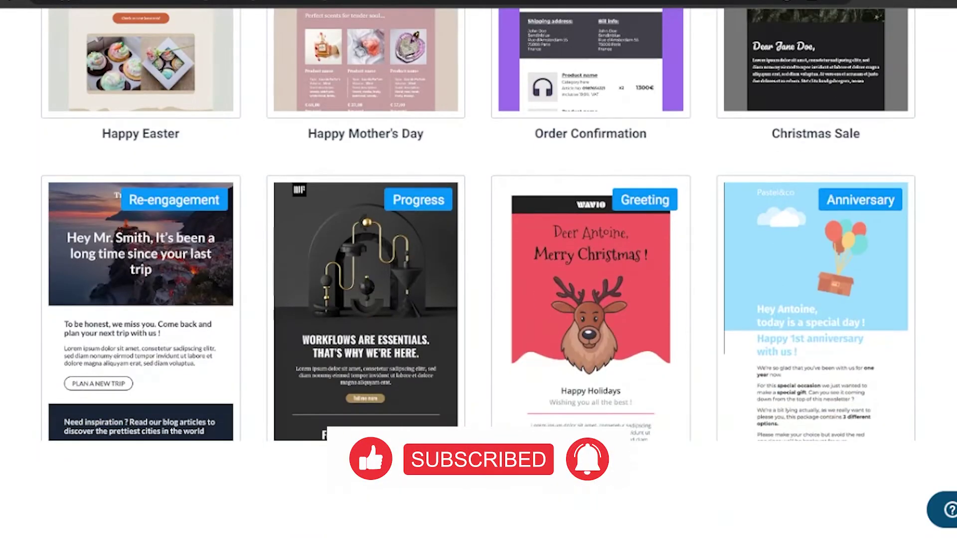
scroll(479, 269, "down", 3)
scroll(478, 269, "down", 6)
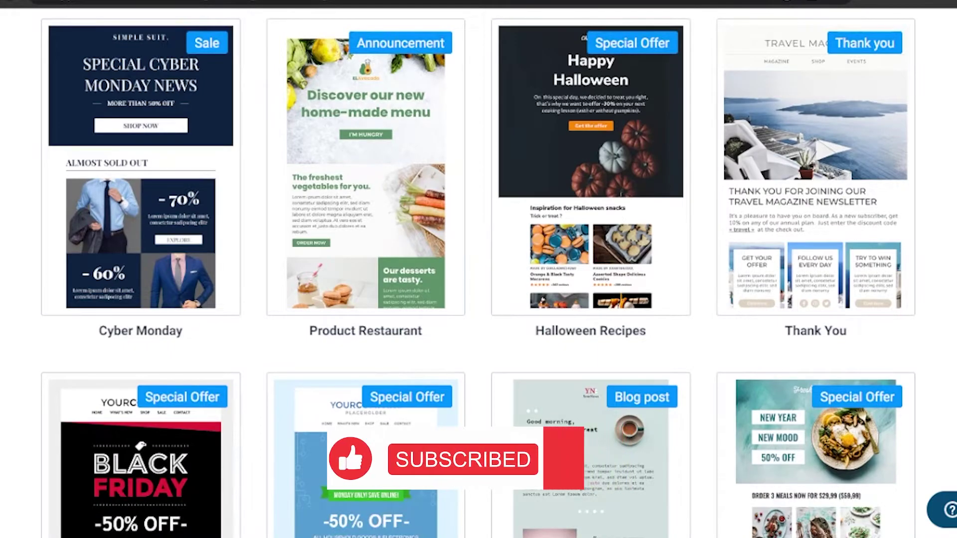
scroll(479, 269, "up", 1)
scroll(478, 269, "down", 5)
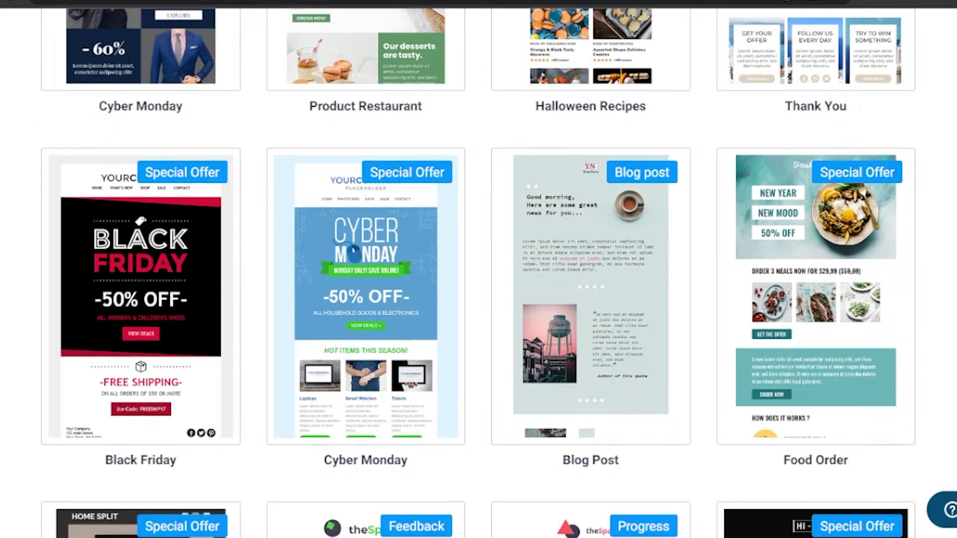
scroll(478, 269, "down", 6)
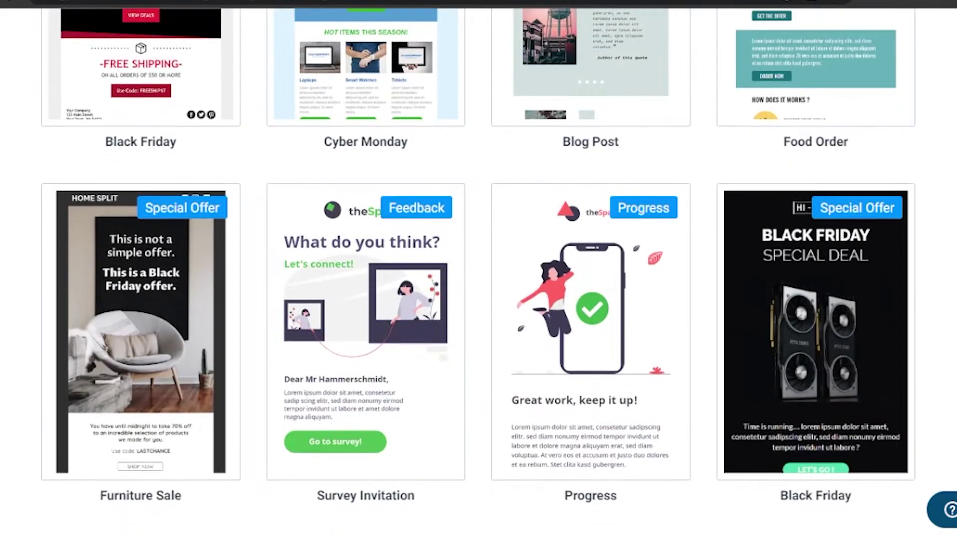
scroll(478, 269, "up", 3)
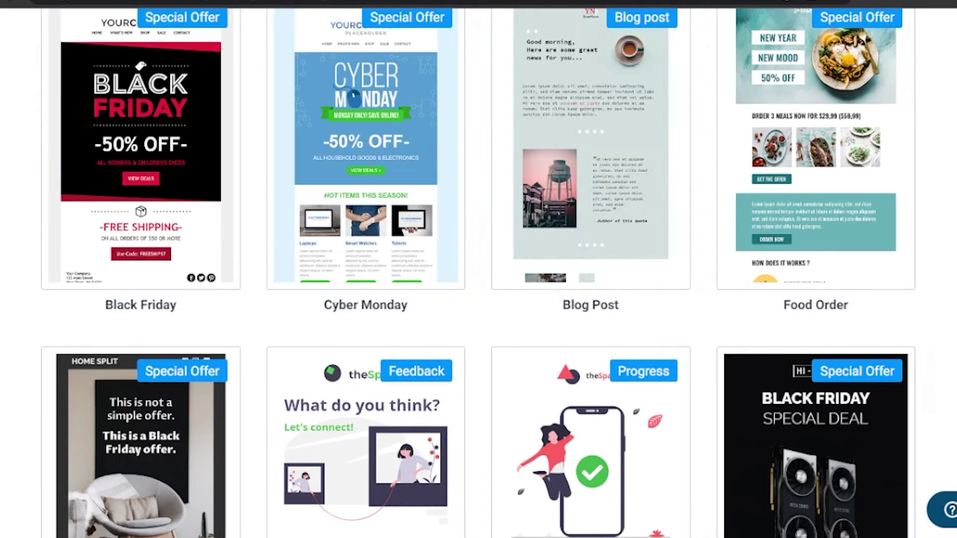
scroll(474, 252, "up", 2)
- Open the Black Friday template and select its 300 x 68 px YOURCOMPANY logo image
mouse_move(139, 224)
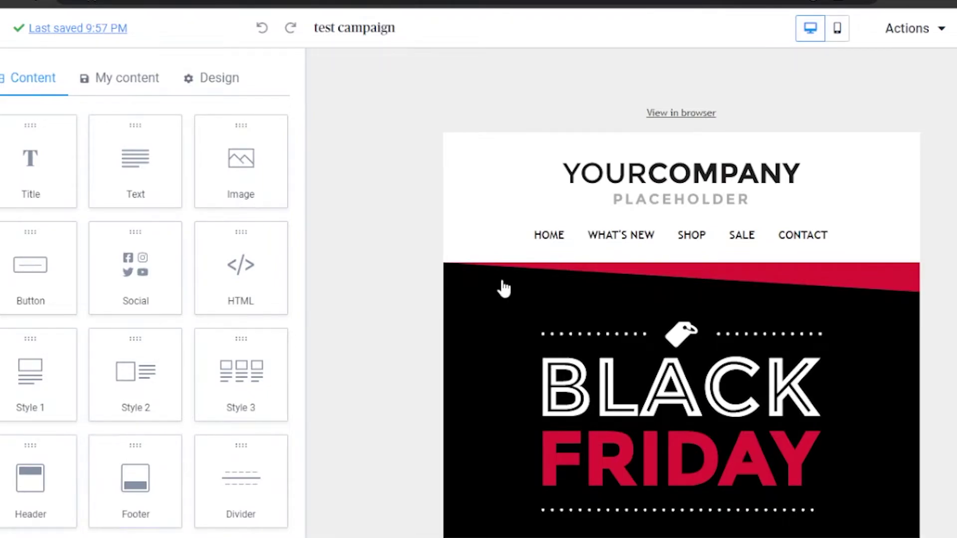
scroll(681, 299, "down", 3)
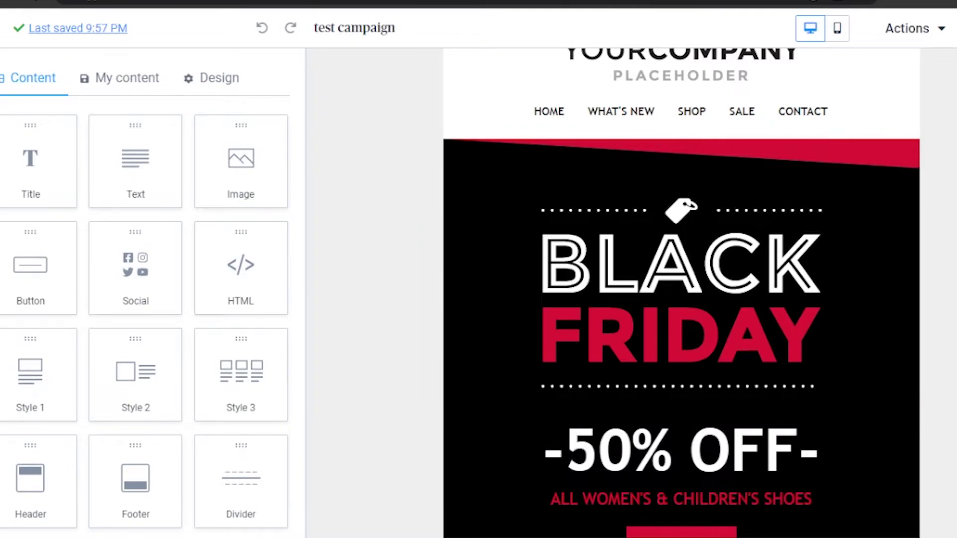
scroll(733, 174, "up", 3)
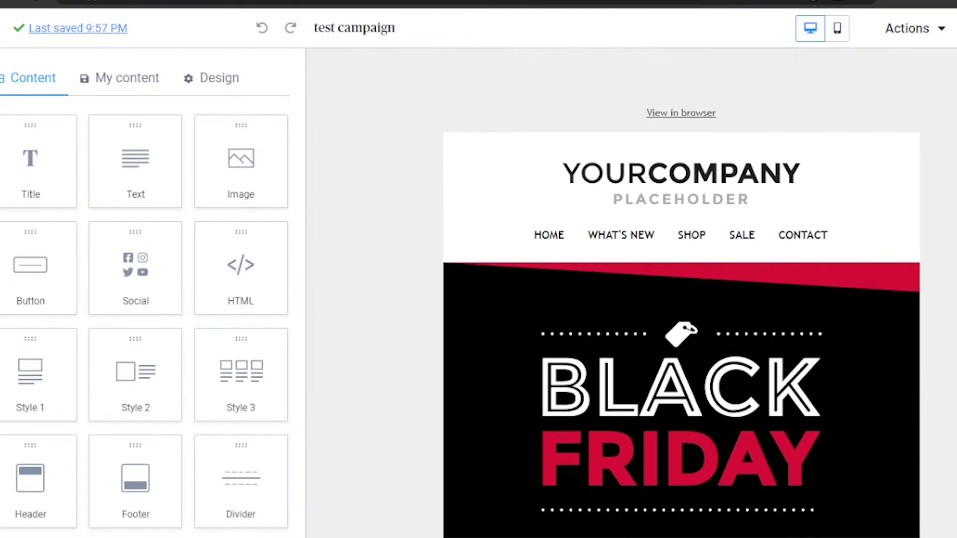
left_click(732, 174)
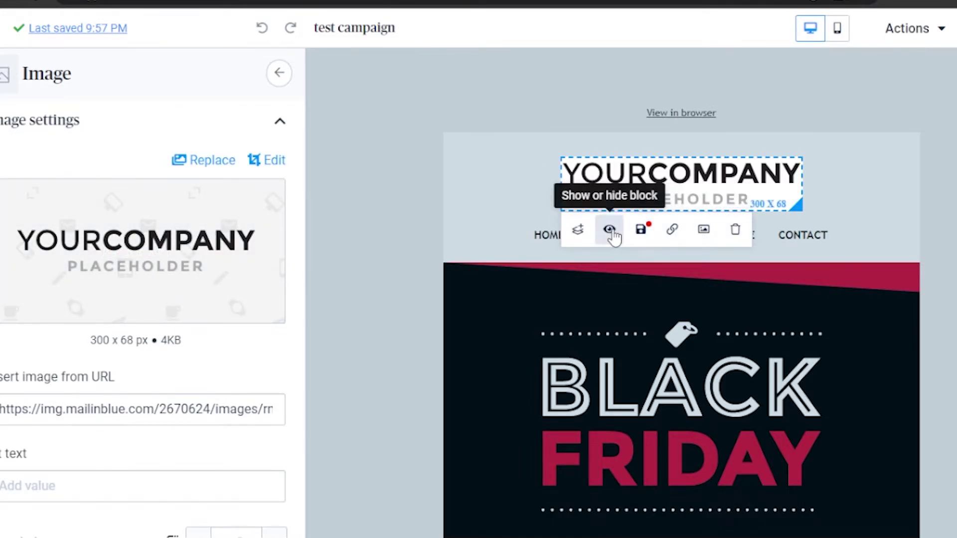
- Delete the YOURCOMPANY logo block using its toolbar trash icon
left_click(737, 233)
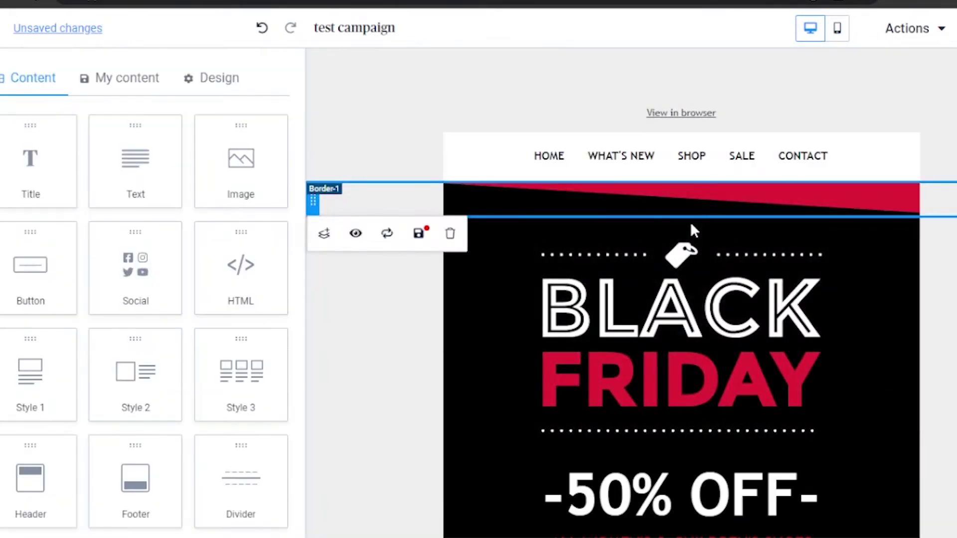
- Drop a Title block above the red banner and replace its placeholder text with WAREHOUSE
left_click_drag(19, 163, 671, 188)
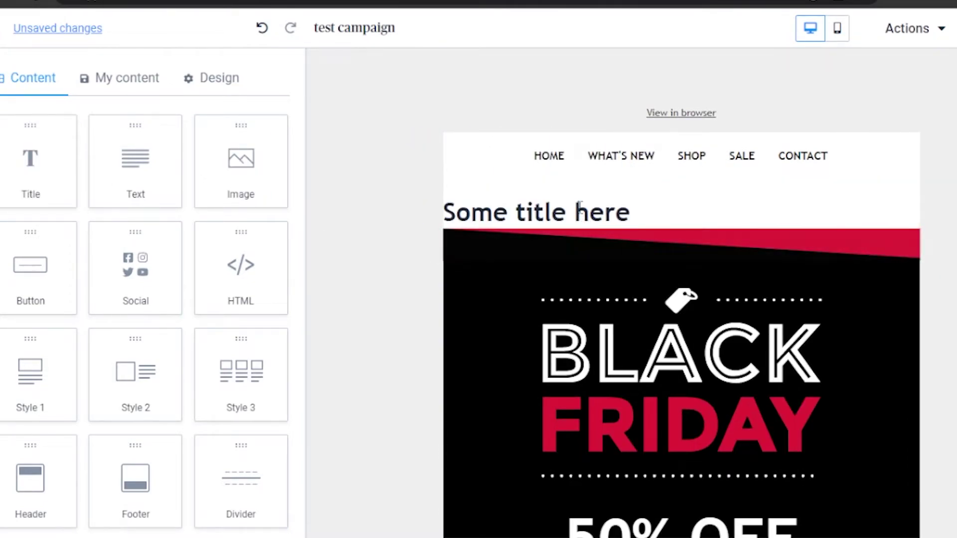
left_click(579, 206)
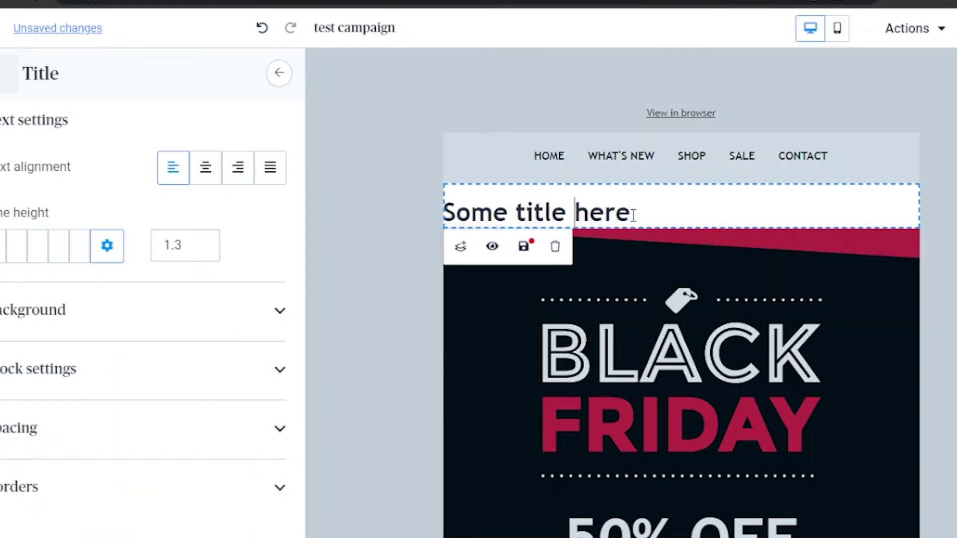
left_click(630, 212)
left_click_drag(630, 211, 447, 226)
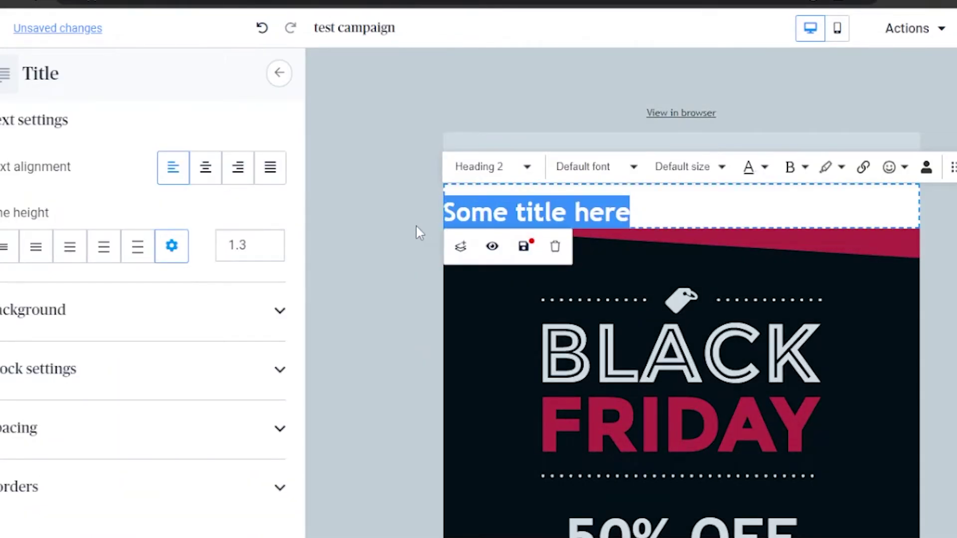
key("BackSpace")
type("Wa")
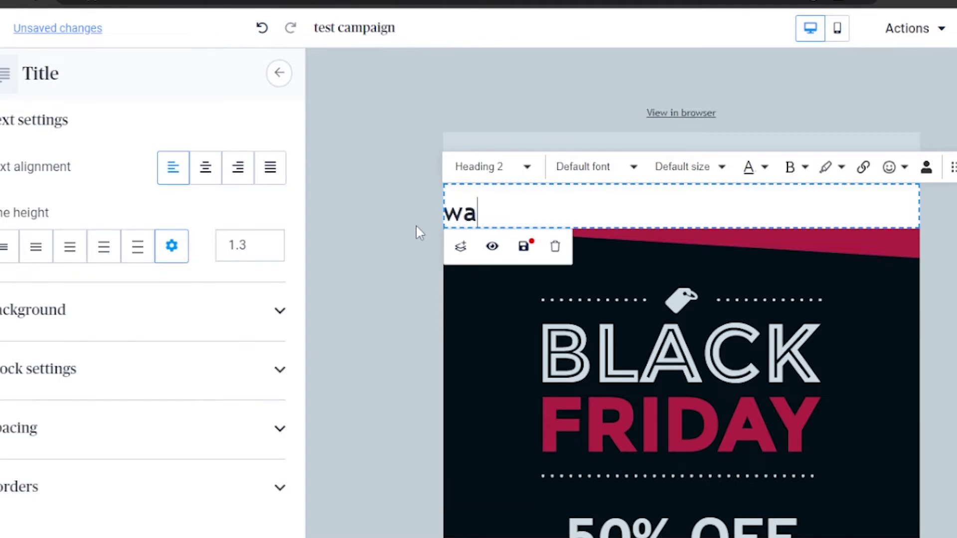
key("BackSpace")
key("BackSpace")
type("WAREHOUSE")
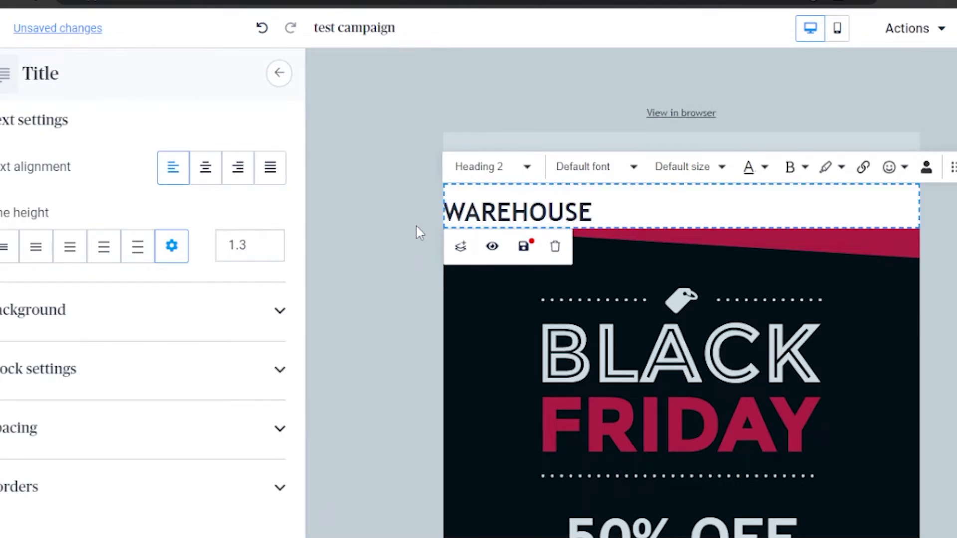
left_click(529, 169)
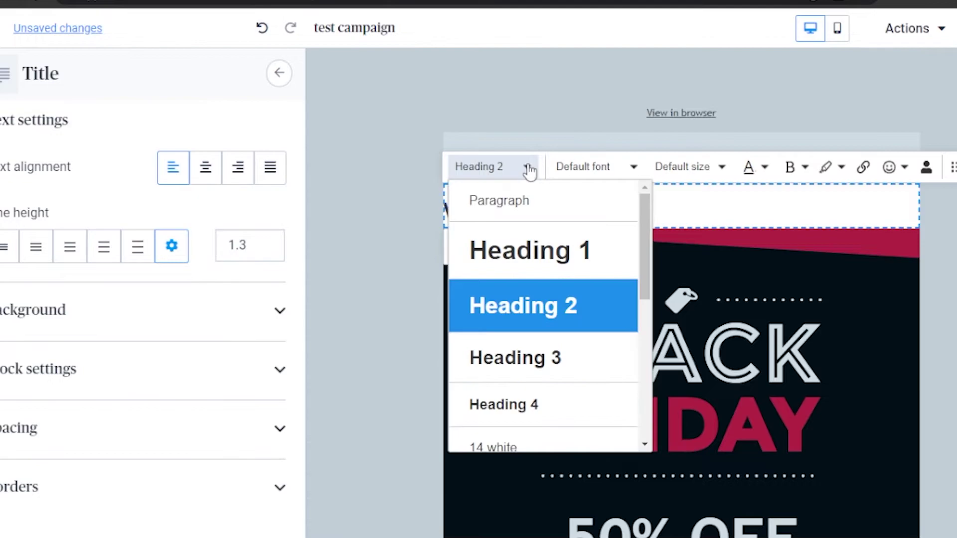
- Make the WAREHOUSE title a Heading 1 in the Impact font
left_click(560, 248)
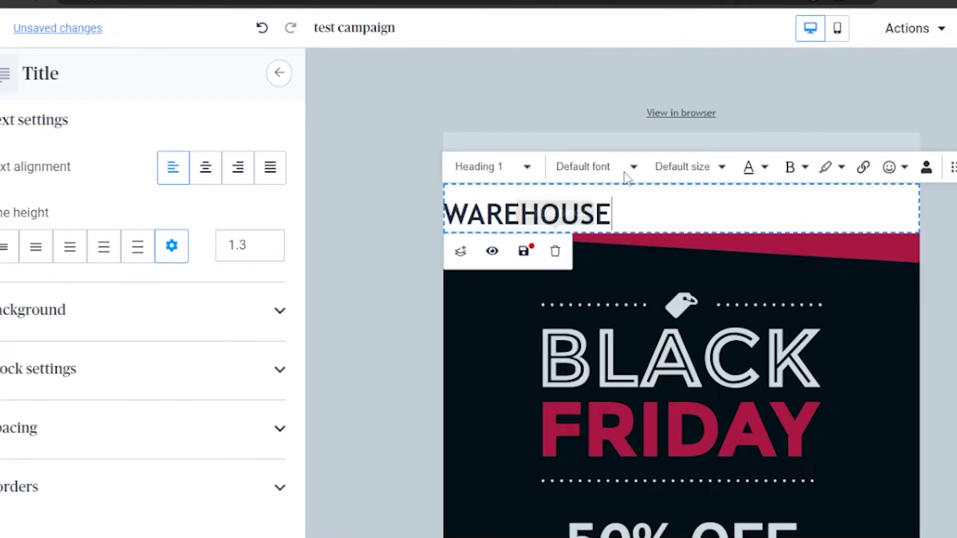
left_click(644, 170)
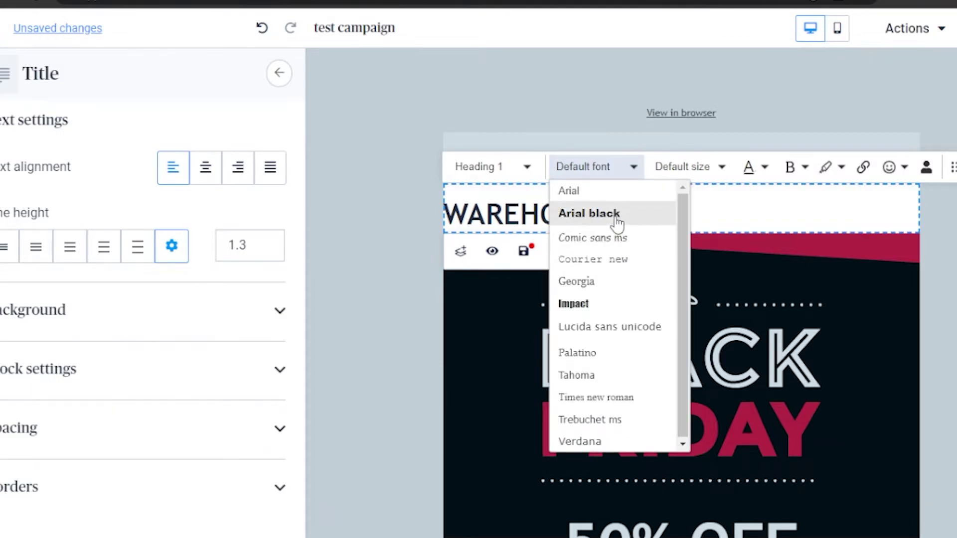
left_click(587, 304)
key("ctrl+a")
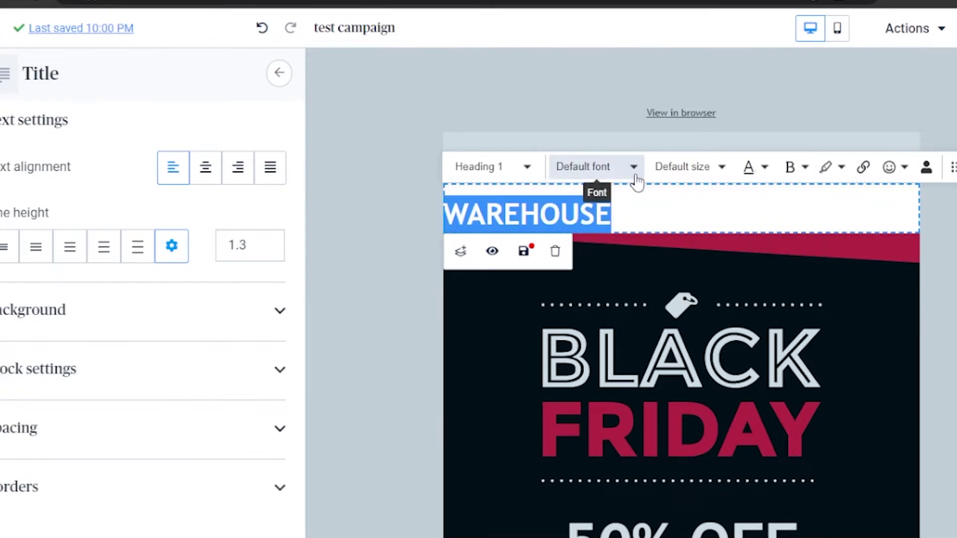
left_click(636, 174)
left_click(610, 304)
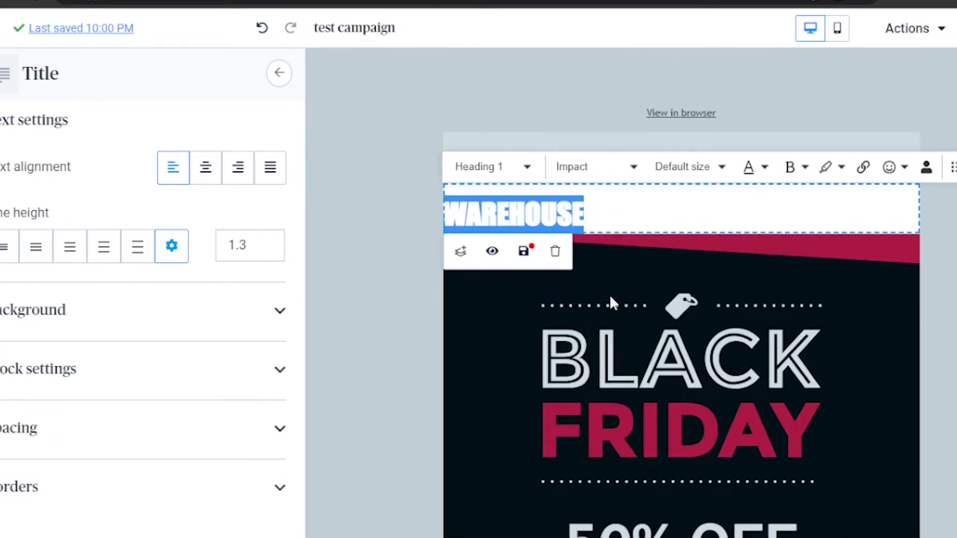
- Set the WAREHOUSE title size to 36px and centre it in the email
left_click(727, 172)
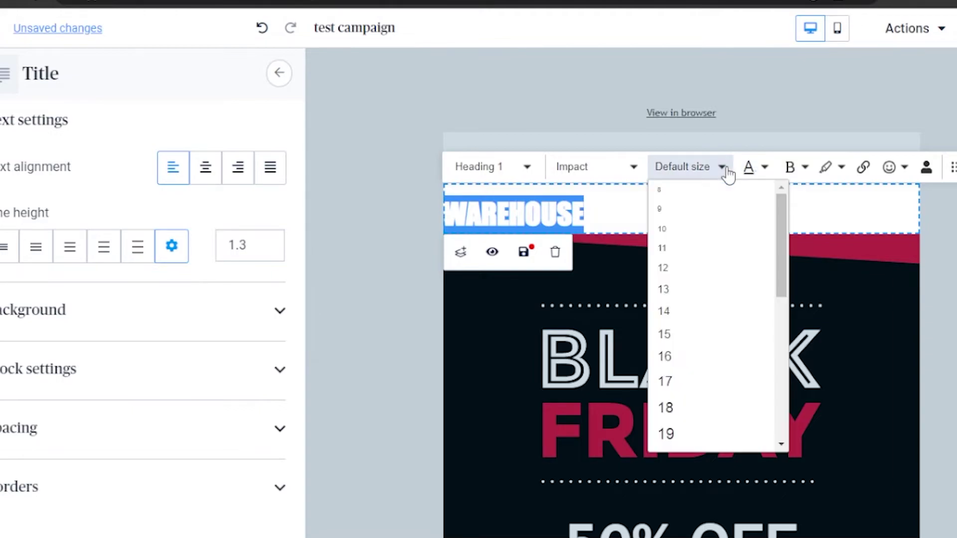
left_click(708, 439)
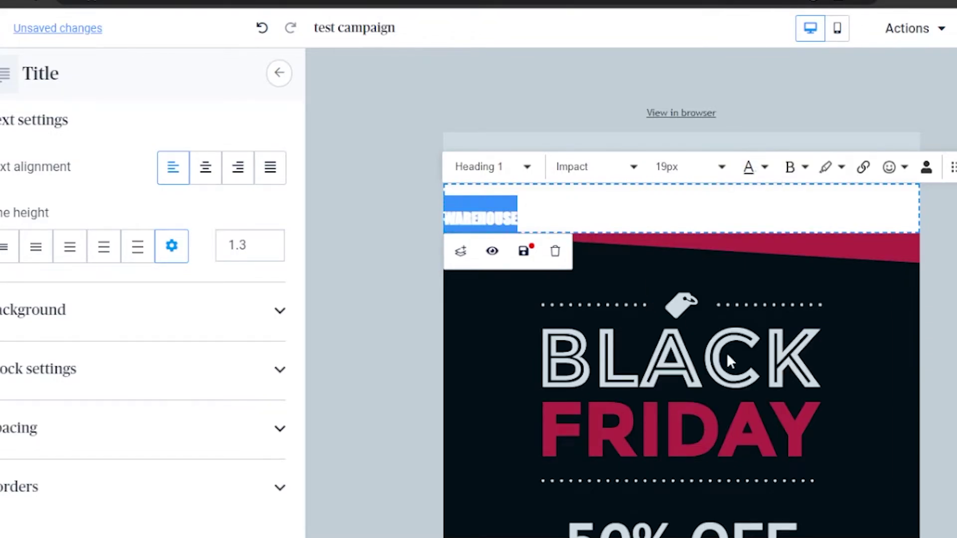
left_click(723, 166)
left_click_drag(781, 237, 773, 390)
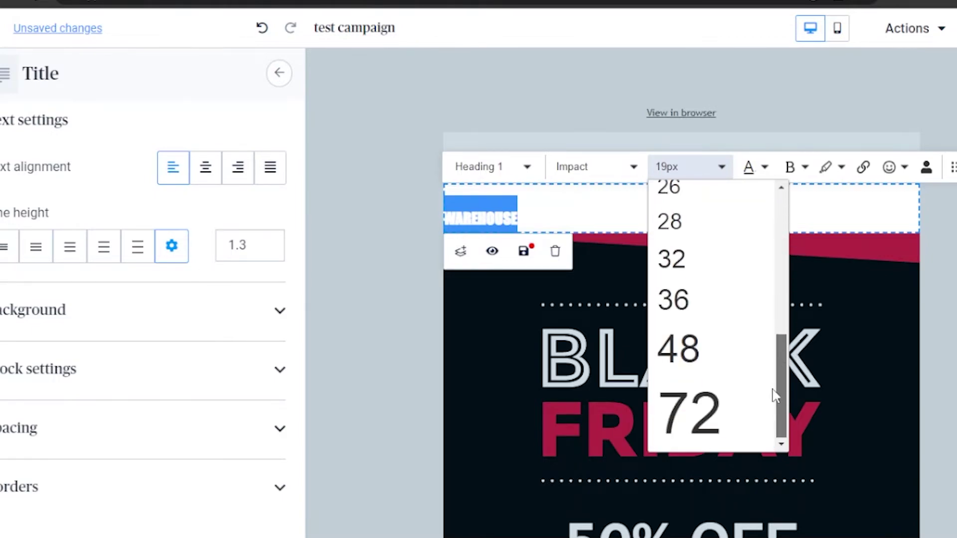
left_click(702, 302)
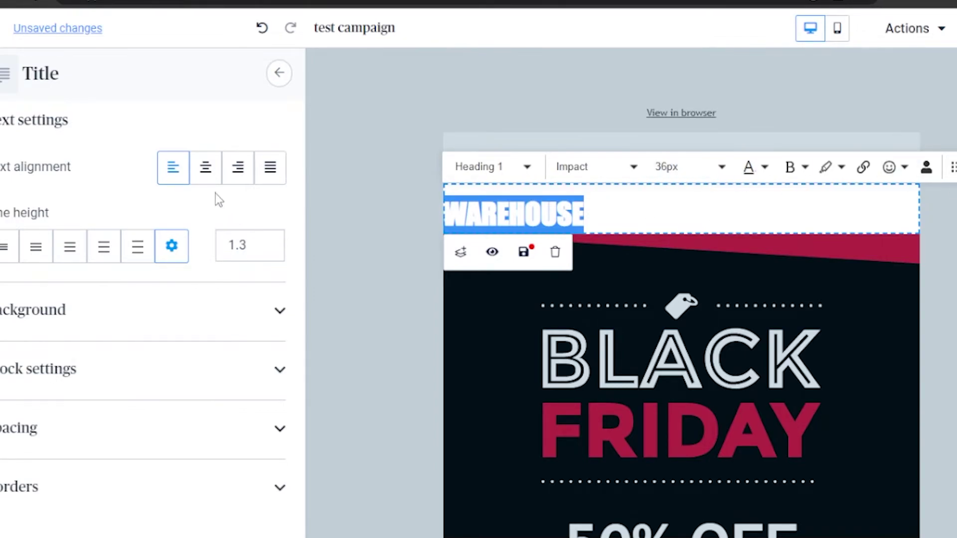
left_click(214, 178)
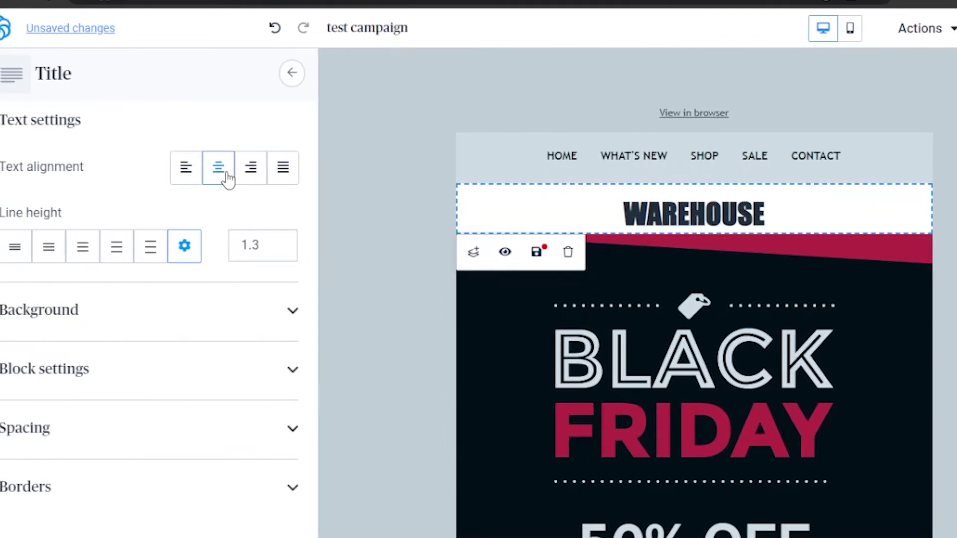
- Give the WAREHOUSE title double line height and expand its Background section
left_click(133, 249)
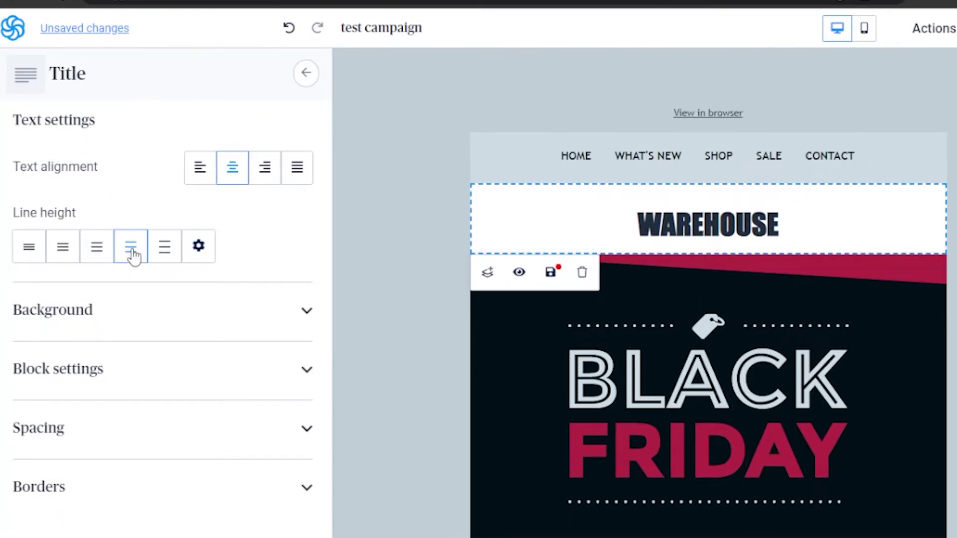
left_click(162, 253)
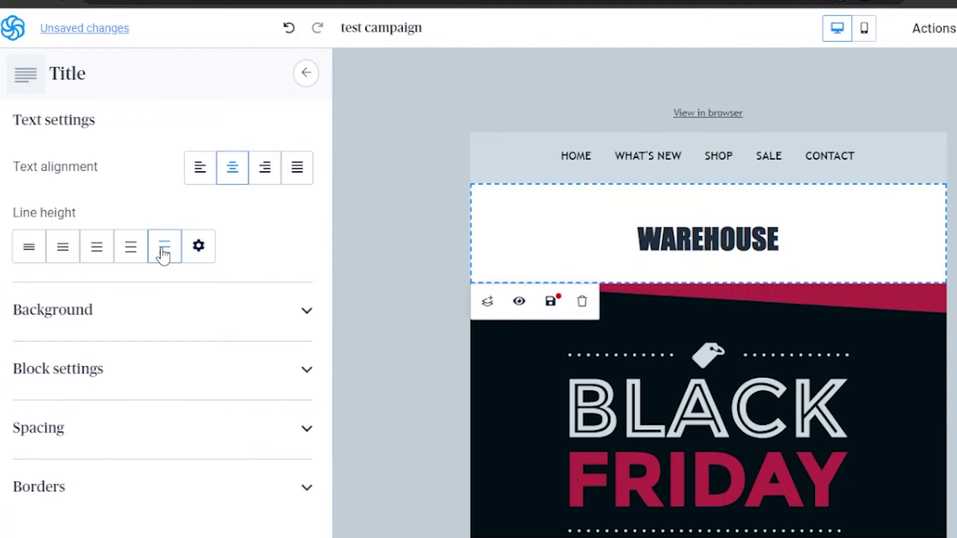
left_click(133, 253)
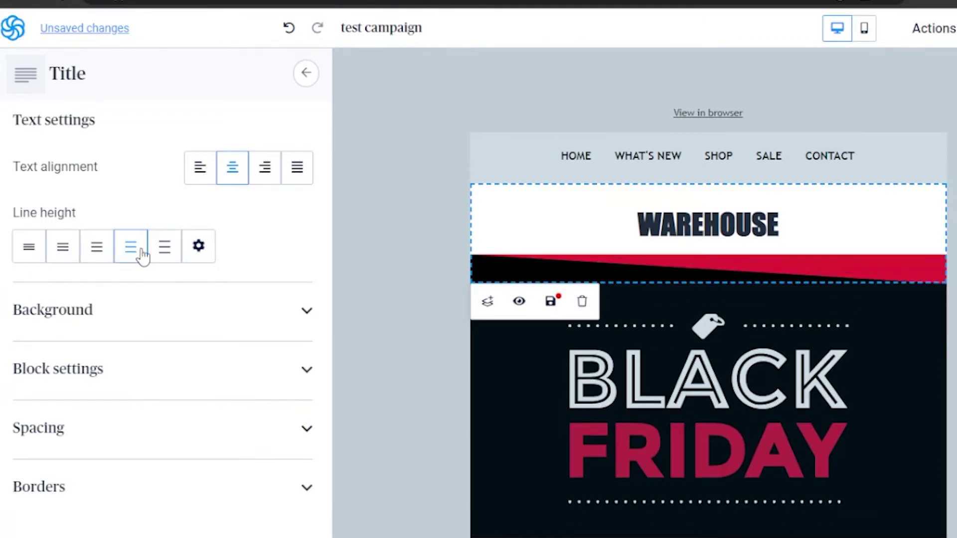
left_click(307, 314)
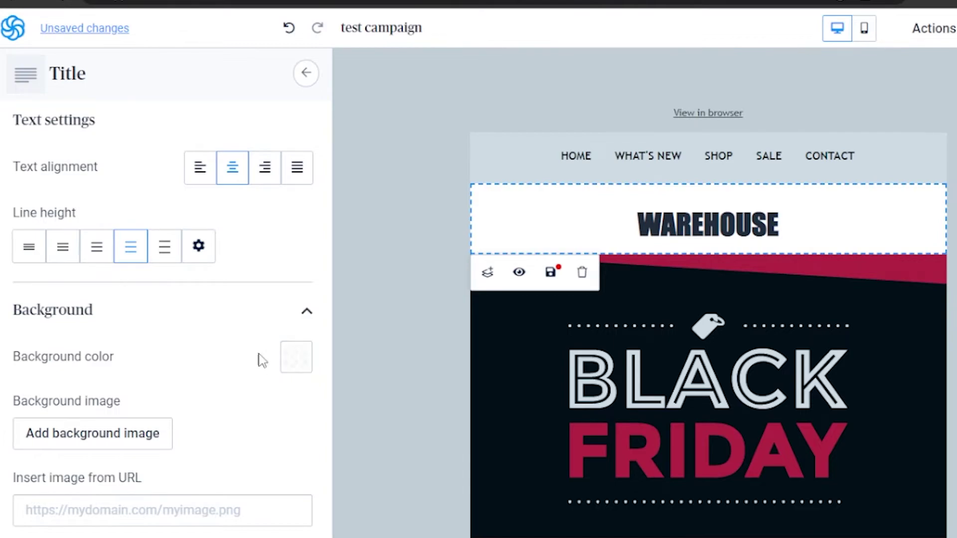
- Set the WAREHOUSE title block background to dark red AF1B2D
left_click(297, 359)
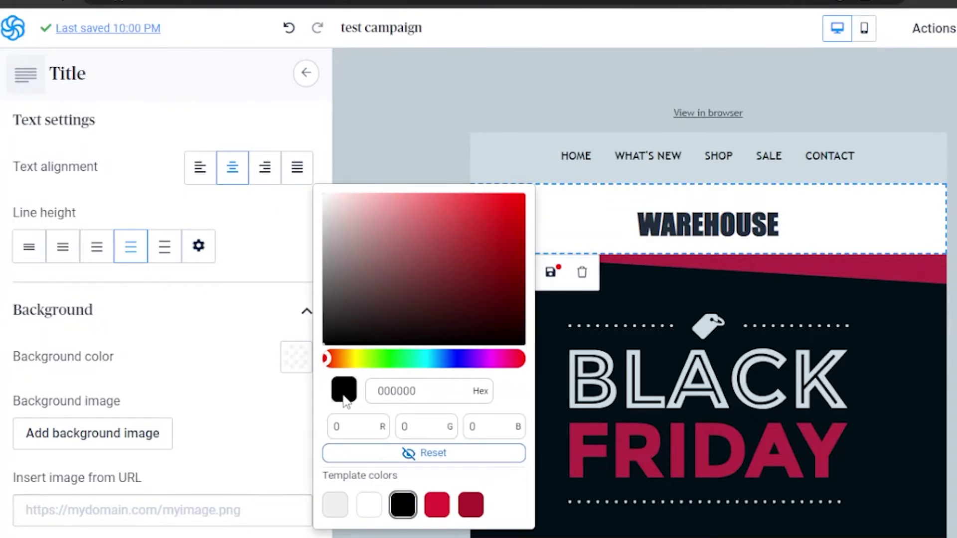
mouse_move(326, 360)
left_mouse_down()
mouse_move(349, 360)
mouse_move(332, 358)
left_mouse_up()
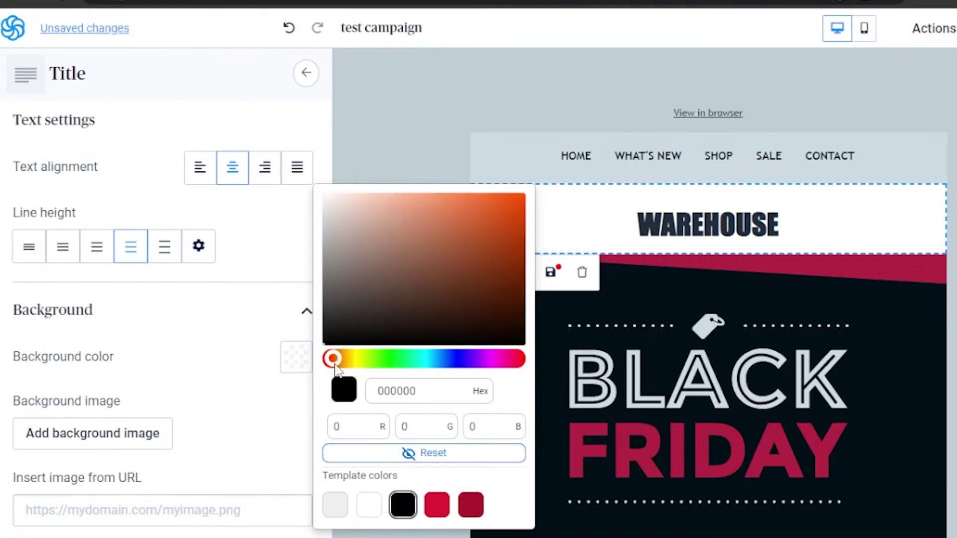
left_click(403, 513)
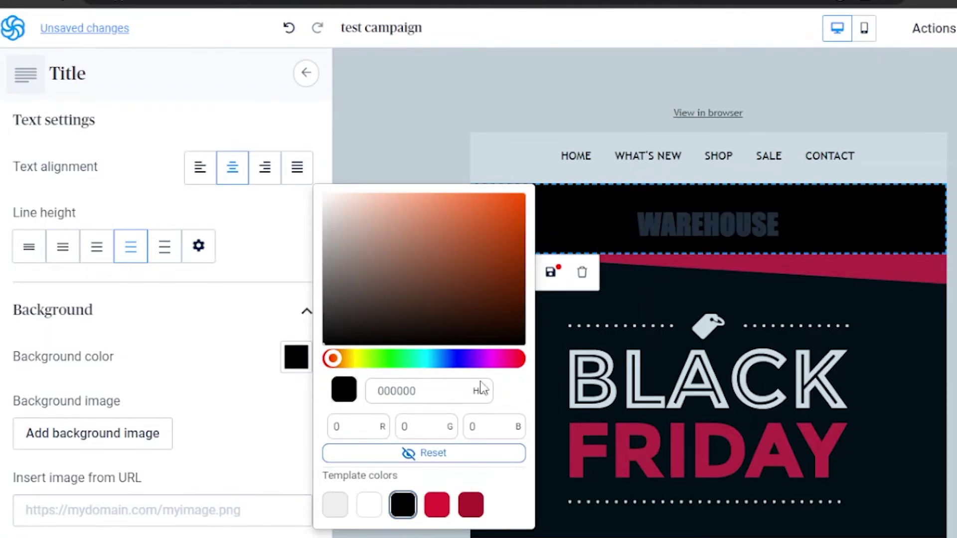
left_click(470, 506)
left_click(470, 504)
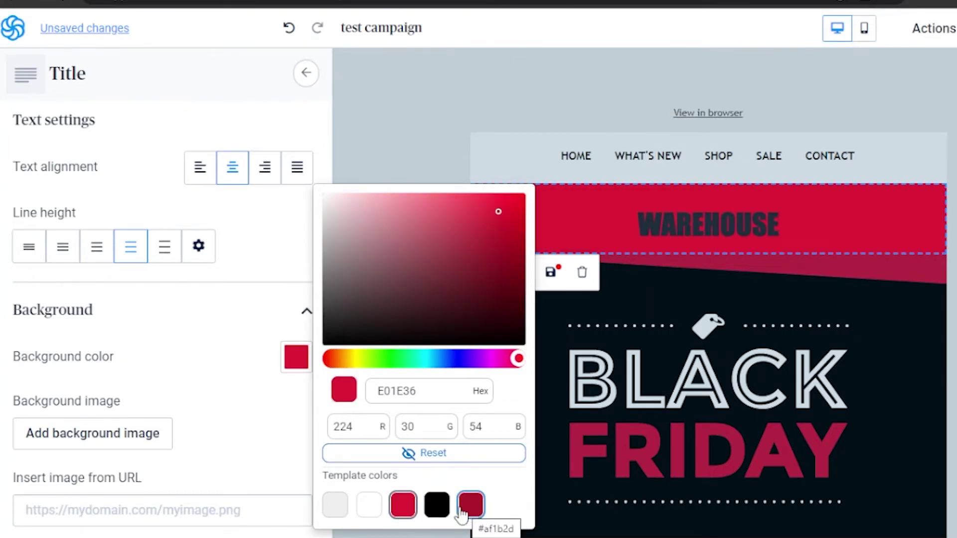
left_click(405, 506)
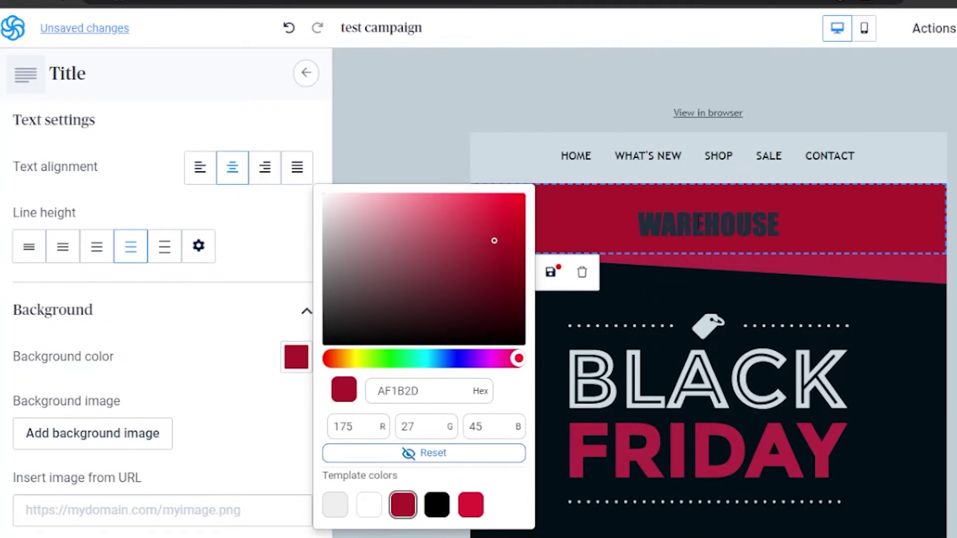
- Make the WAREHOUSE heading text white
double_click(699, 222)
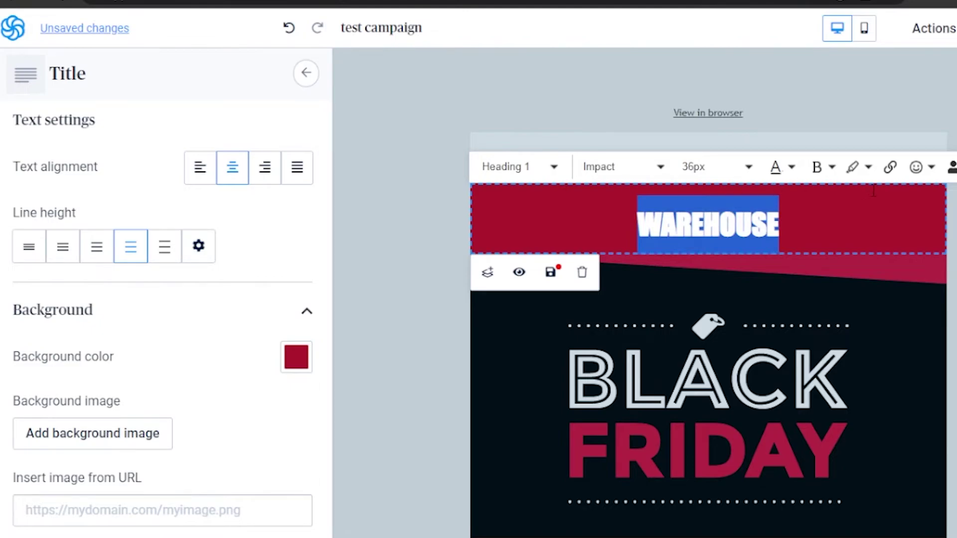
left_click(792, 168)
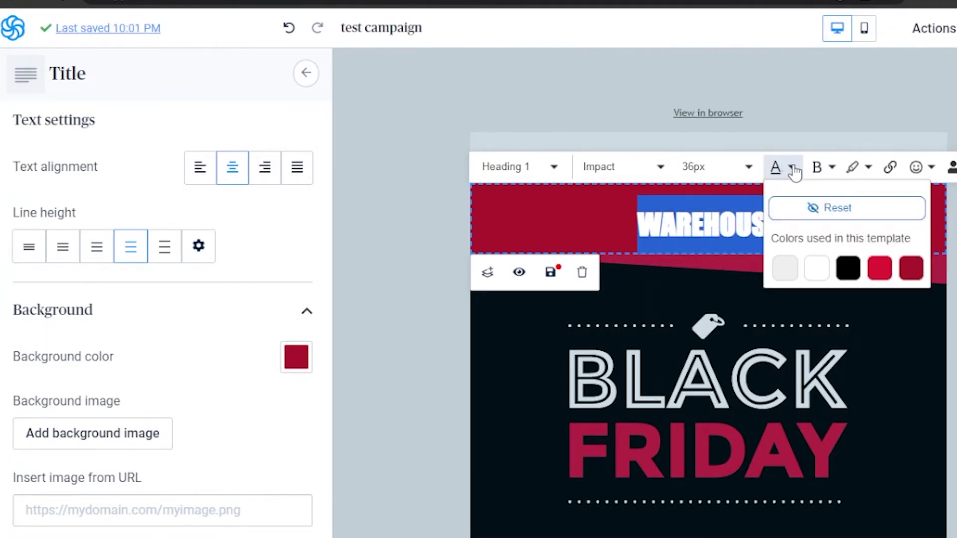
left_click(824, 272)
- Select WAREHOUSE and switch its font from Impact to Lucida sans unicode
key("Escape")
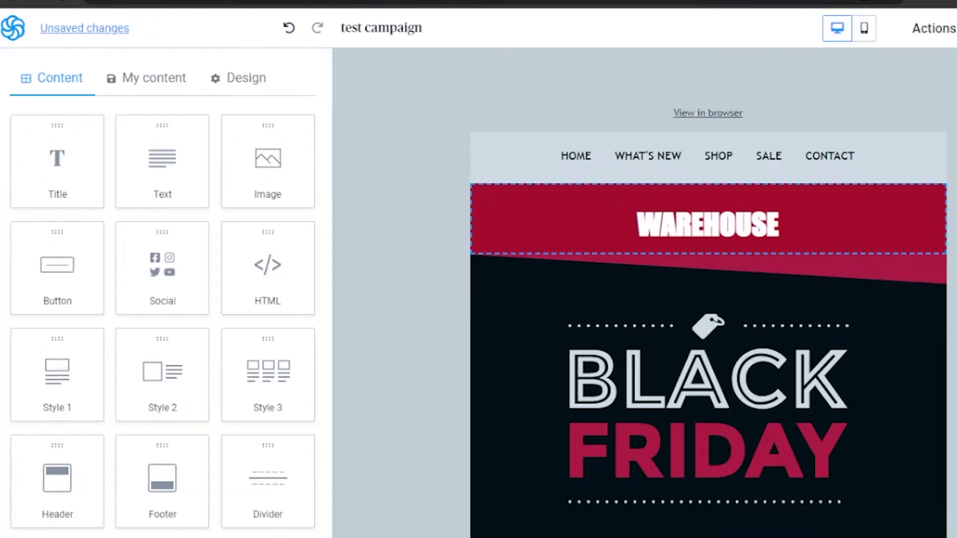
mouse_move(704, 227)
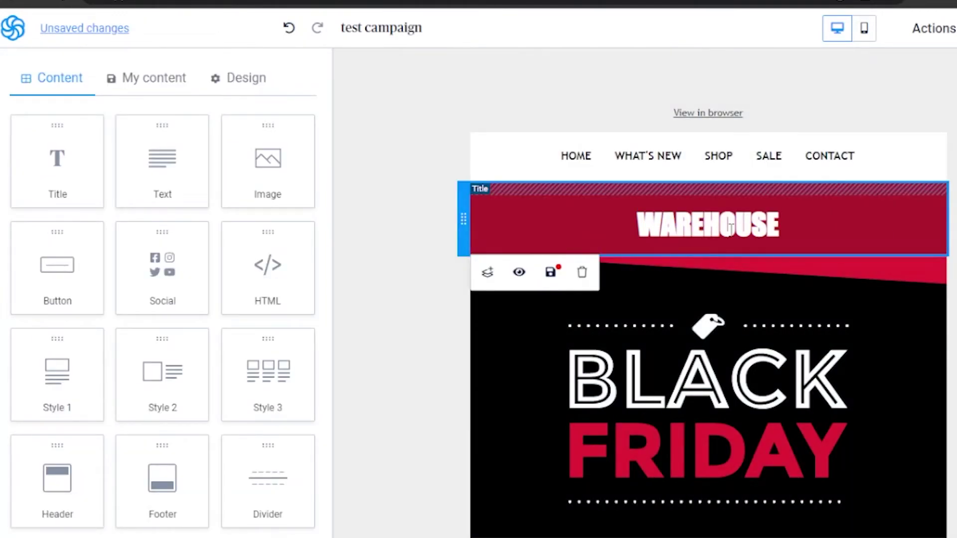
left_click_drag(638, 224, 778, 225)
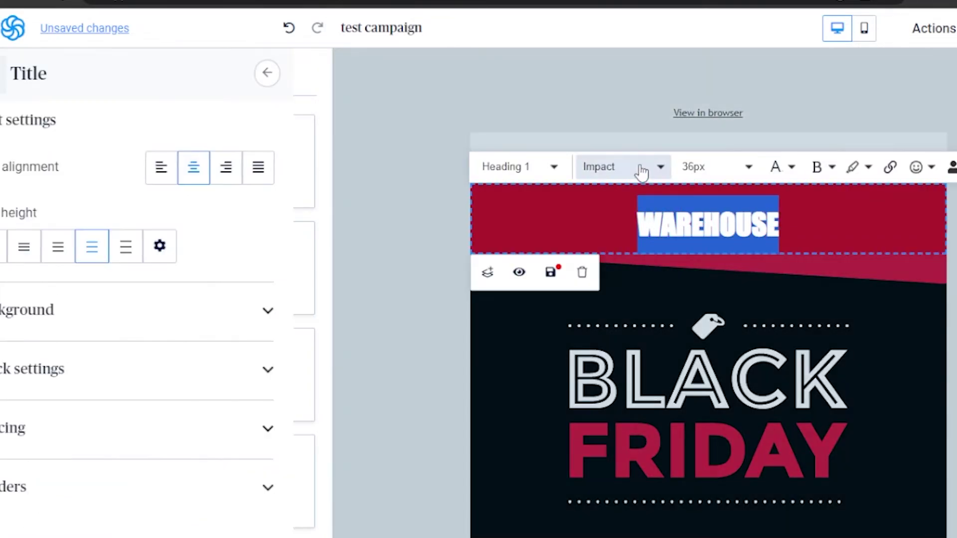
left_click(660, 169)
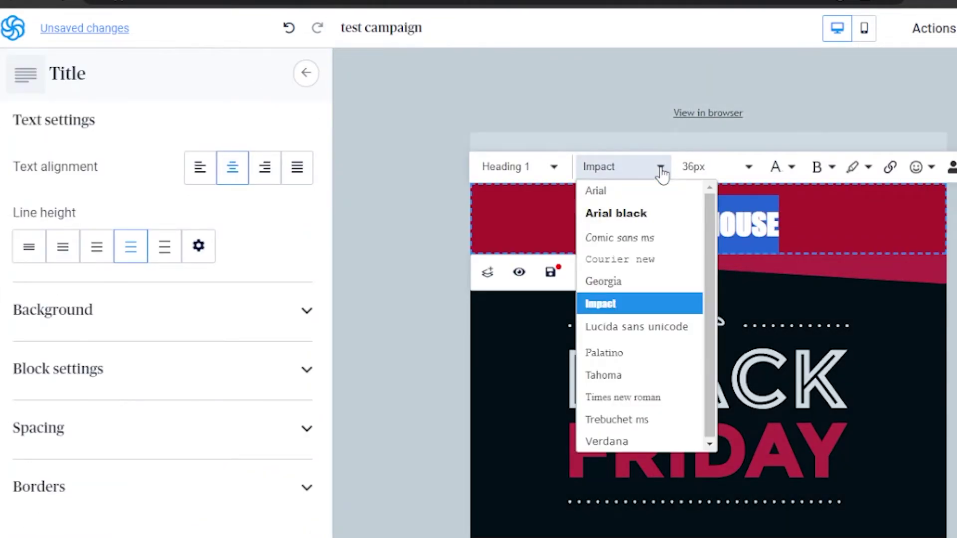
left_click(626, 327)
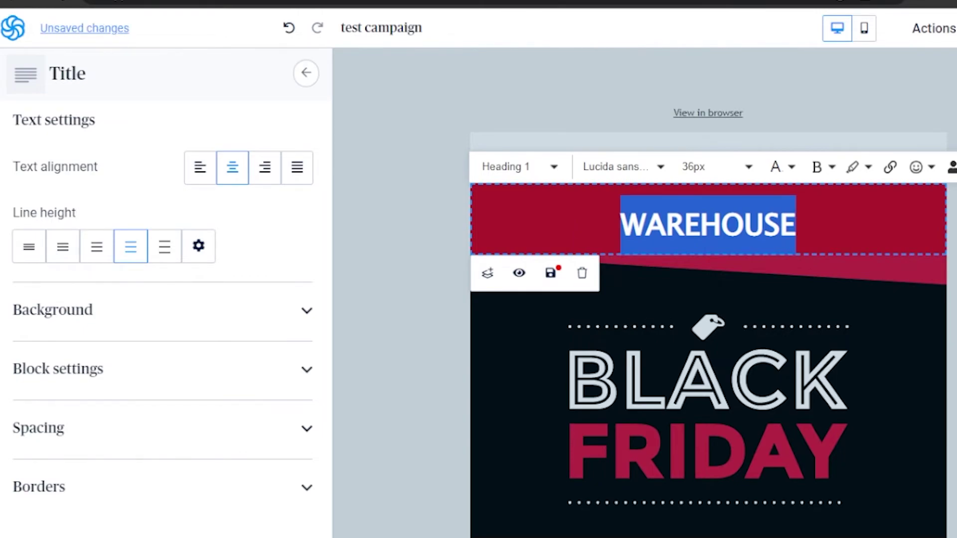
key("Escape")
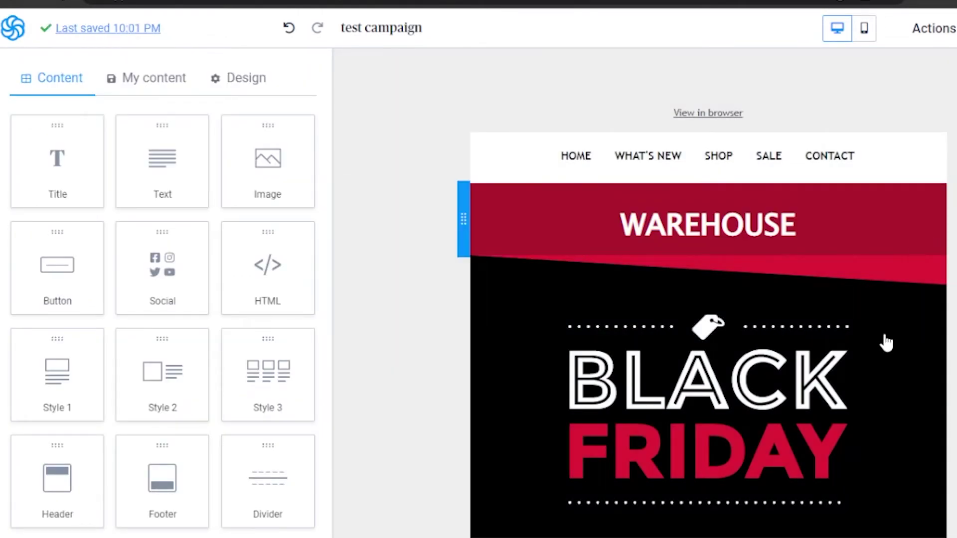
left_click(883, 279)
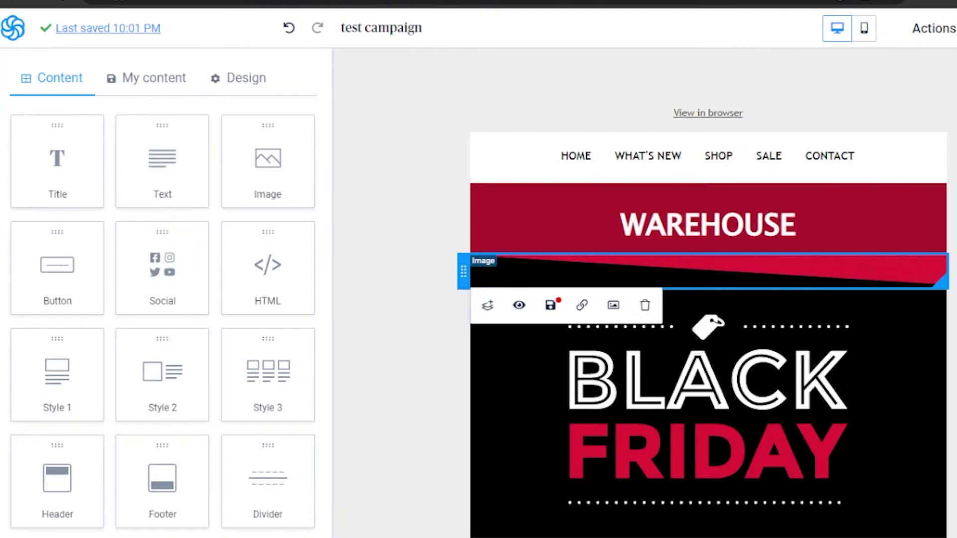
scroll(707, 299, "down", 2)
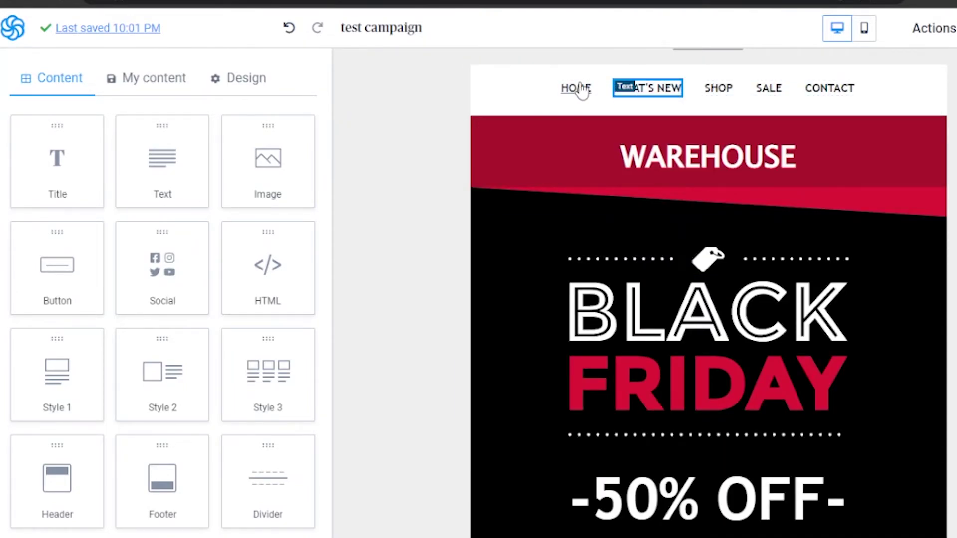
left_click(743, 361)
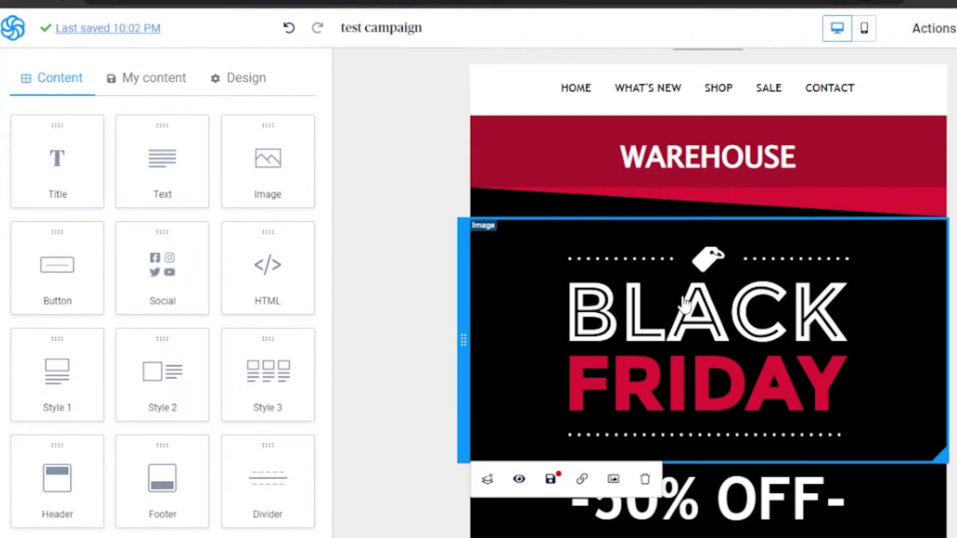
left_click(746, 339)
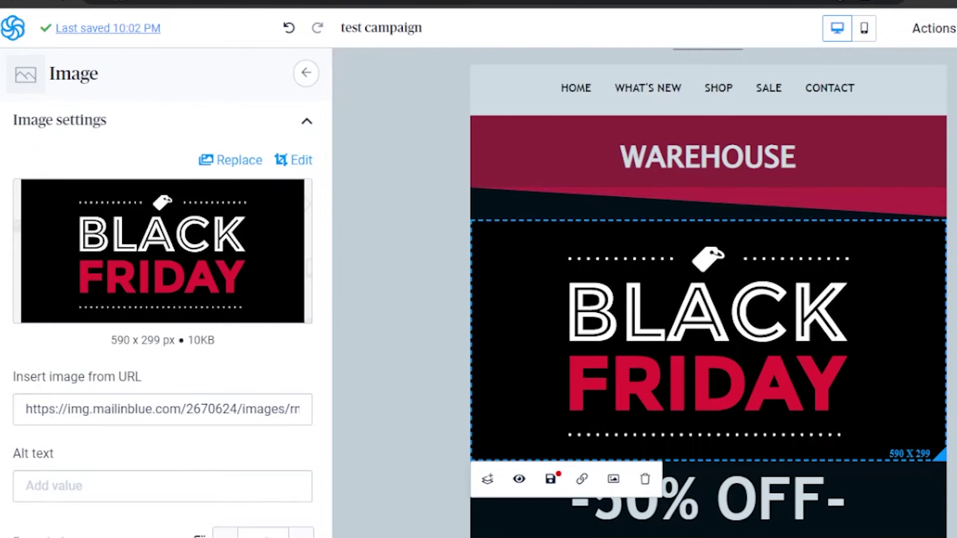
key("Escape")
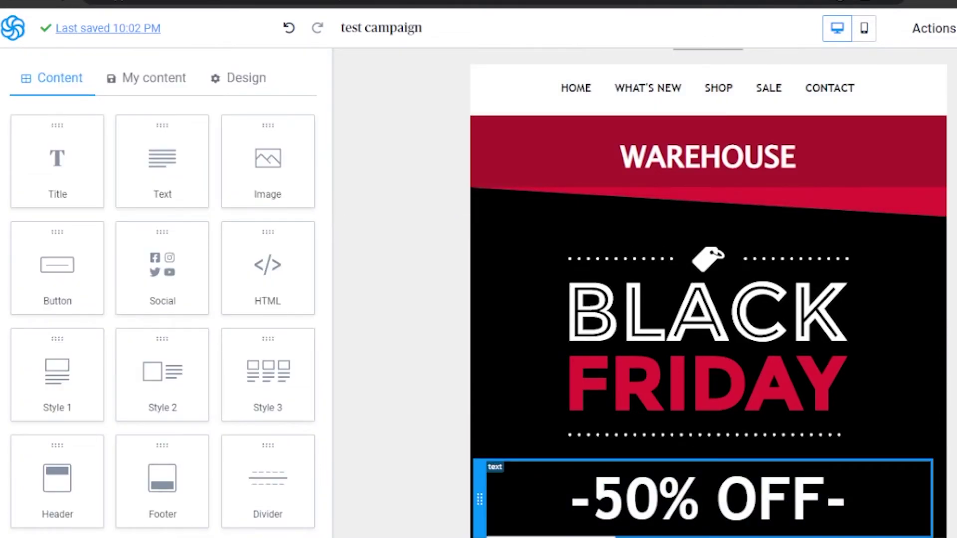
scroll(708, 294, "down", 6)
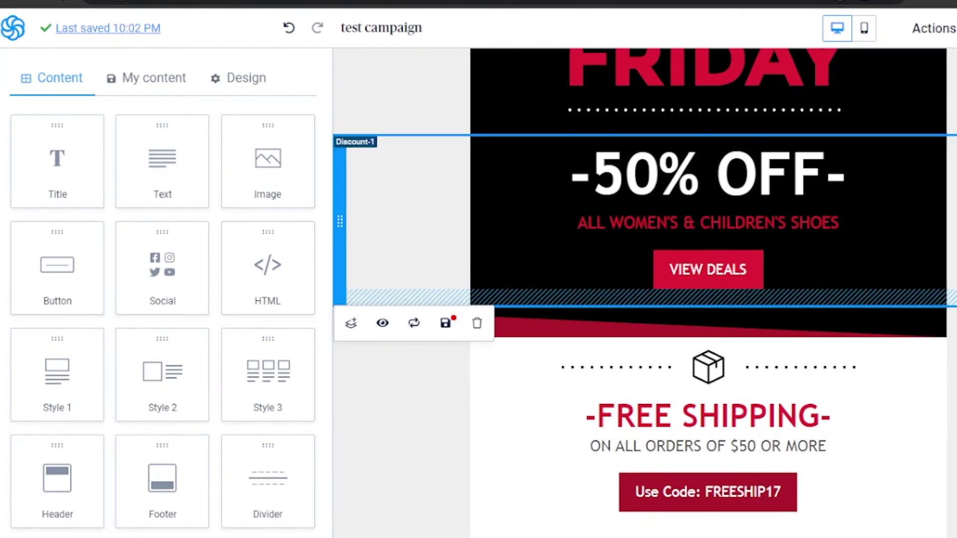
scroll(702, 369, "down", 5)
scroll(702, 370, "up", 15)
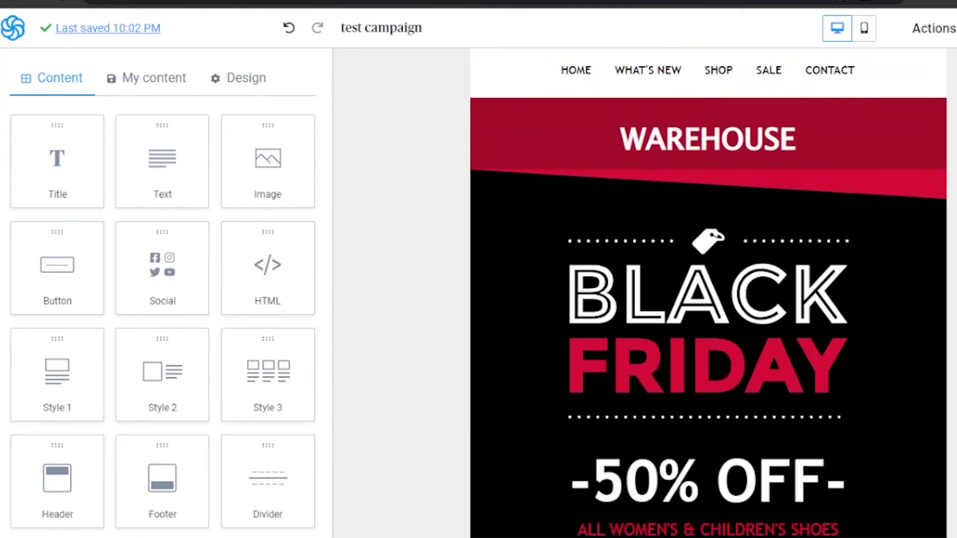
scroll(703, 370, "down", 15)
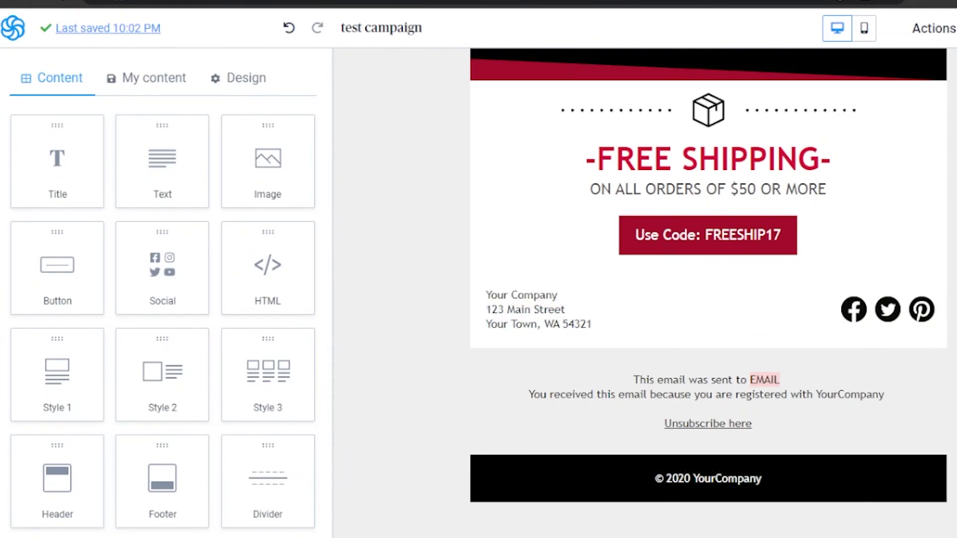
scroll(773, 494, "up", 3)
scroll(842, 401, "up", 8)
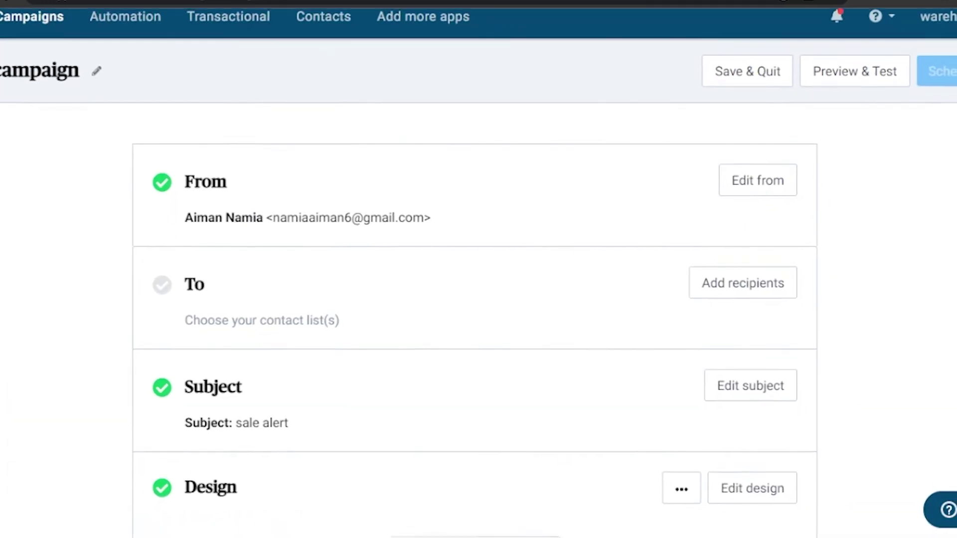
- Scroll the campaign setup page to review the From, Subject and Design sections
scroll(785, 189, "down", 4)
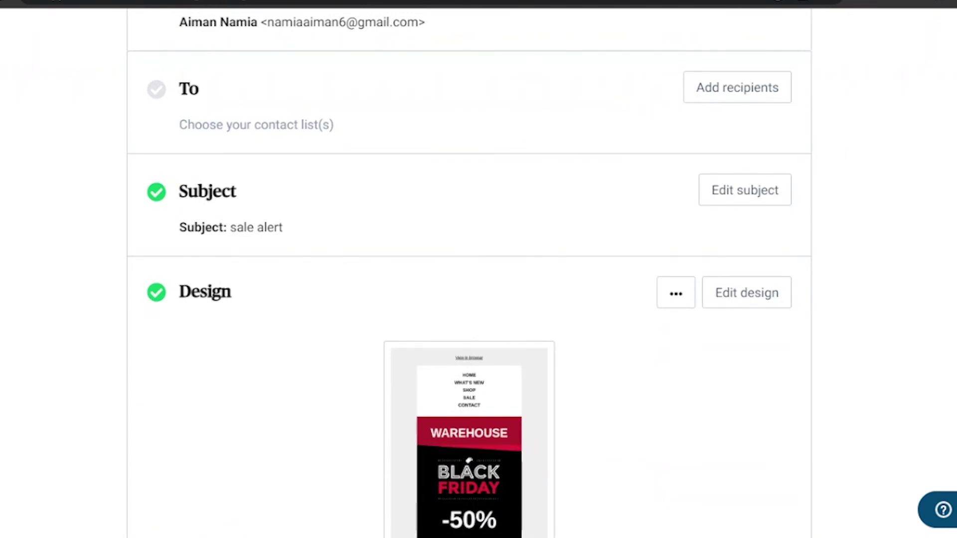
scroll(469, 270, "down", 10)
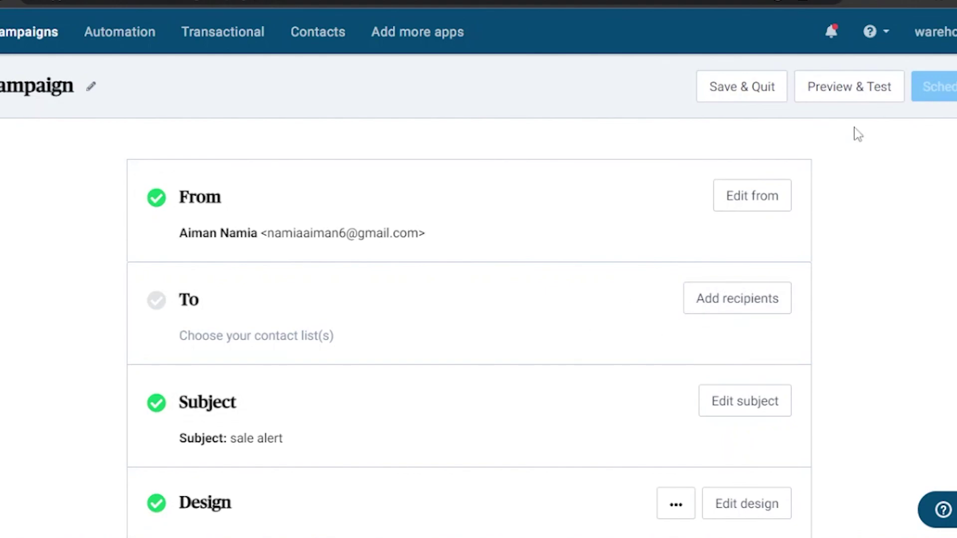
scroll(469, 299, "down", 2)
scroll(468, 299, "down", 10)
scroll(469, 299, "up", 12)
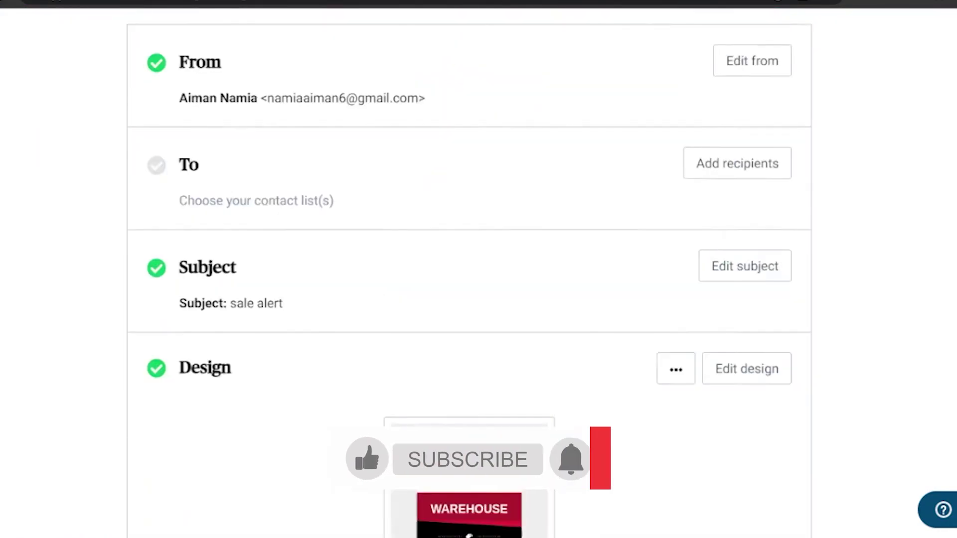